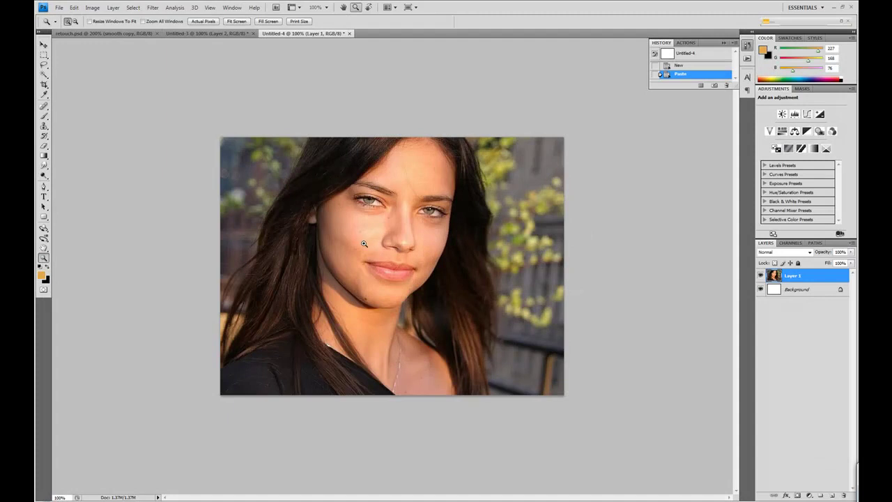
- Duplicate Layer 1 and name the copy "skin fix"
{"action": "left_click_drag", "start_coordinate": [797, 277], "coordinate": [832, 495]}
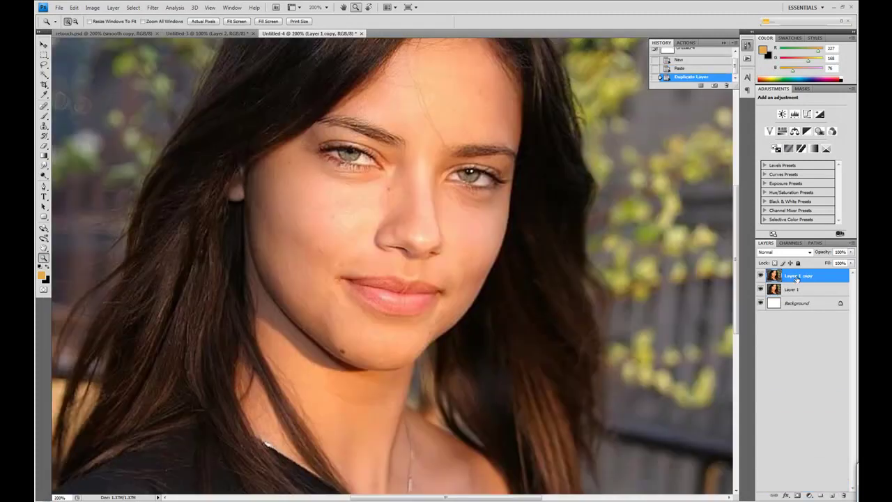
{"action": "type", "text": "n fix"}
{"action": "key", "text": "Return"}
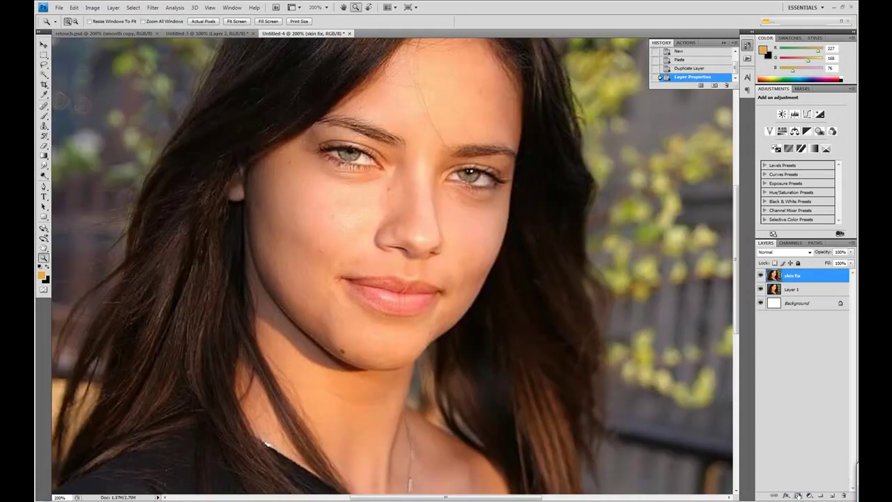
- Add a Curves adjustment layer above skin fix, shape it into a gentle S-curve, and name it "Contrast"
{"action": "left_click", "coordinate": [808, 495]}
{"action": "left_click", "coordinate": [762, 372]}
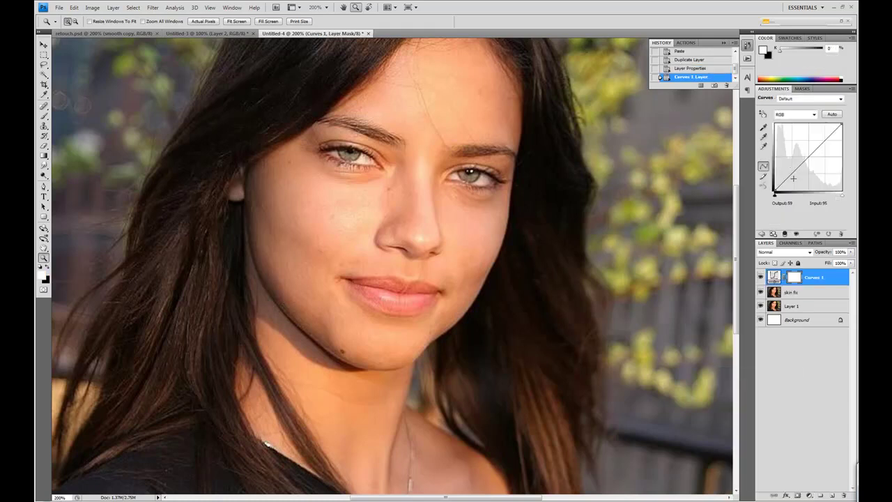
{"action": "left_click", "coordinate": [791, 176]}
{"action": "left_click", "coordinate": [824, 140]}
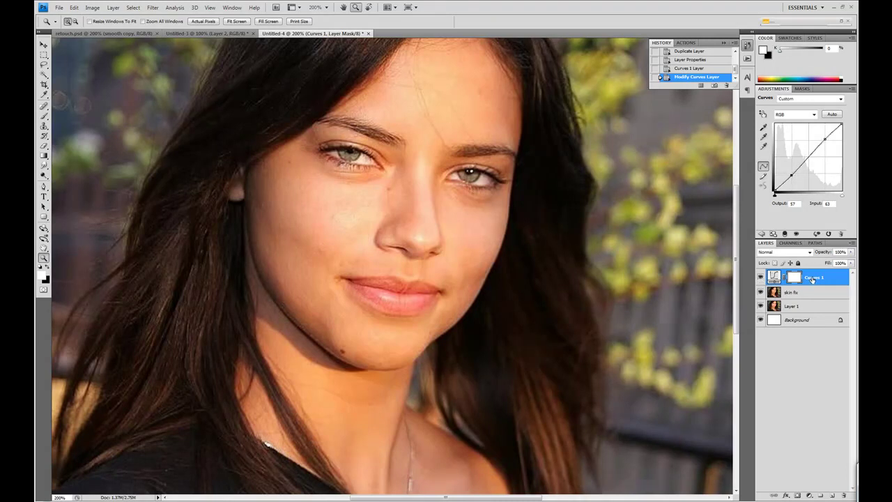
{"action": "double_click", "coordinate": [812, 279]}
- Remove the small spot beside the bridge of the nose on the skin fix layer with the Spot Healing Brush
{"action": "left_click", "coordinate": [796, 294]}
{"action": "left_click", "coordinate": [43, 106]}
{"action": "left_click", "coordinate": [387, 187]}
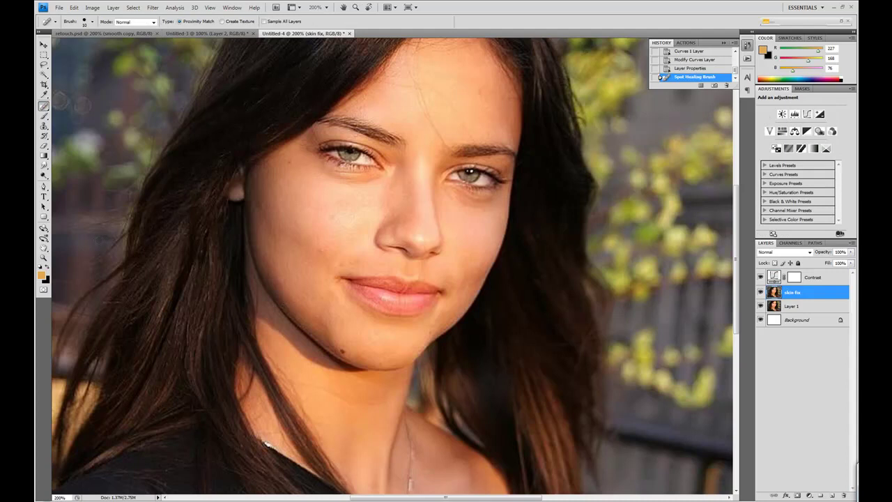
- Heal the small blemishes near the outer eye corner and across the larger visible cheek
{"action": "left_click", "coordinate": [45, 258]}
{"action": "left_click", "coordinate": [366, 233]}
{"action": "scroll", "coordinate": [347, 193], "scroll_direction": "up", "scroll_amount": 3}
{"action": "left_click", "coordinate": [43, 105]}
{"action": "left_click", "coordinate": [270, 232]}
{"action": "left_click", "coordinate": [323, 371]}
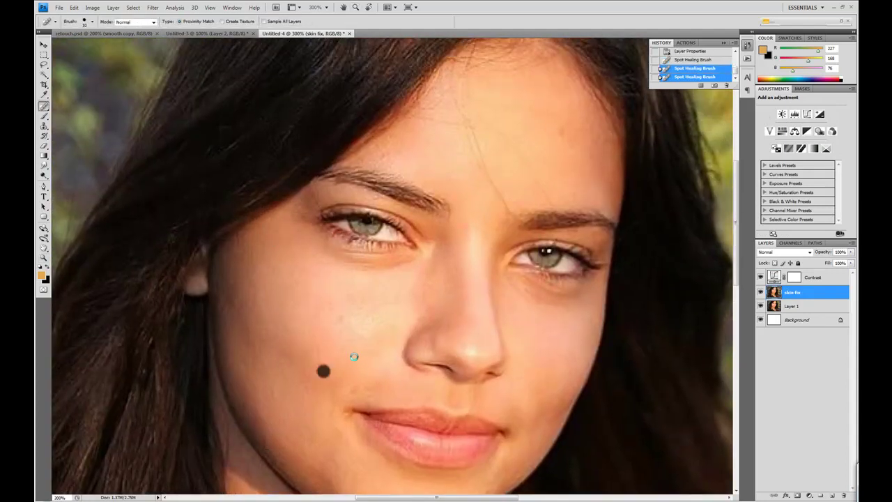
{"action": "left_click_drag", "start_coordinate": [357, 380], "coordinate": [319, 302]}
{"action": "left_click", "coordinate": [305, 243]}
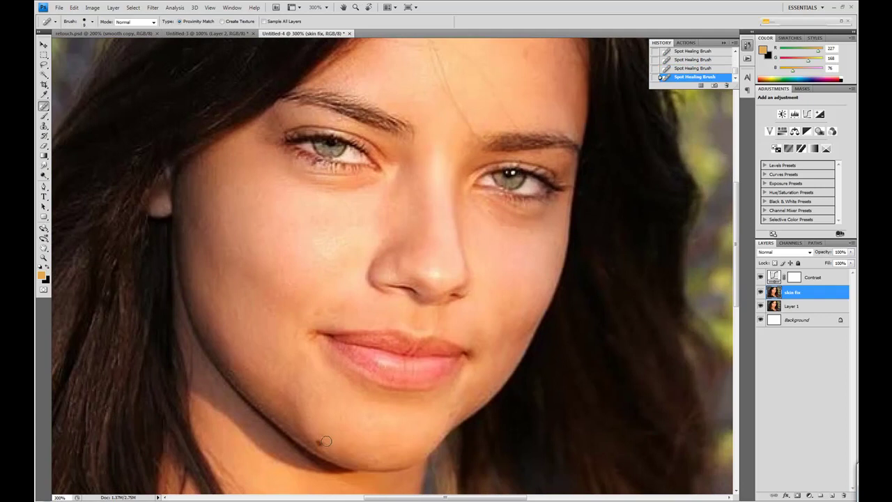
- Heal the mole on the chin, the mark on the jaw, and the small spots on the forehead
{"action": "left_click", "coordinate": [321, 444]}
{"action": "left_click", "coordinate": [450, 411]}
{"action": "left_click_drag", "start_coordinate": [445, 257], "coordinate": [417, 375]}
{"action": "left_click", "coordinate": [498, 185]}
{"action": "left_click", "coordinate": [498, 179]}
{"action": "left_click", "coordinate": [320, 206]}
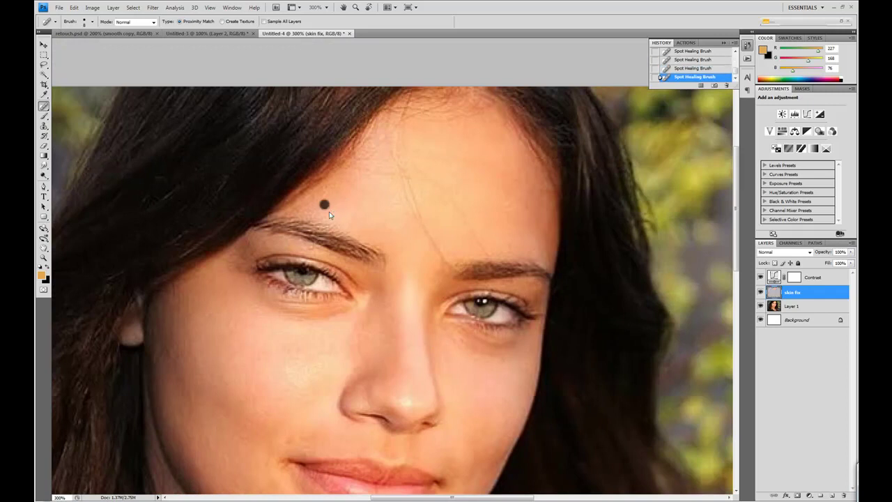
- Heal the remaining small spots on the cheek near the corner of the mouth
{"action": "left_click_drag", "start_coordinate": [365, 324], "coordinate": [389, 250]}
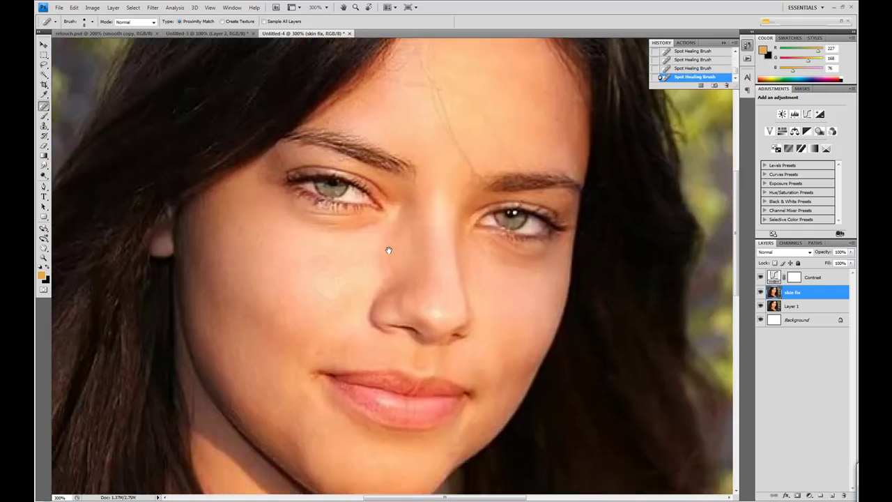
{"action": "left_click", "coordinate": [319, 347]}
{"action": "left_click", "coordinate": [333, 348]}
{"action": "left_click", "coordinate": [338, 357]}
- Cover the long stray hair running down the forehead to the eyebrow with the Clone Stamp, using nearby skin
{"action": "left_click_drag", "start_coordinate": [432, 206], "coordinate": [376, 296]}
{"action": "key", "text": "s"}
{"action": "key", "text": "bracketleft"}
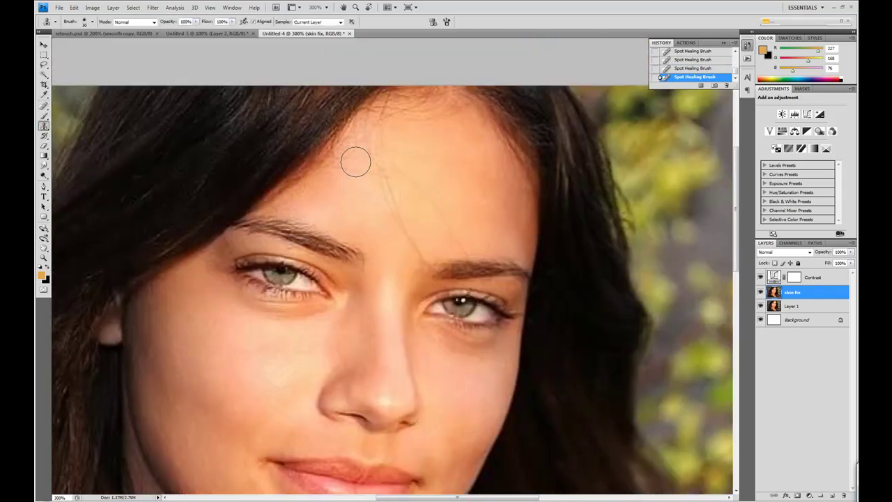
{"action": "left_click", "coordinate": [369, 147]}
{"action": "left_click", "coordinate": [376, 165]}
{"action": "left_click", "coordinate": [388, 187]}
{"action": "left_click", "coordinate": [390, 201]}
{"action": "left_click", "coordinate": [400, 218]}
{"action": "left_click", "coordinate": [412, 239]}
{"action": "left_click", "coordinate": [418, 251]}
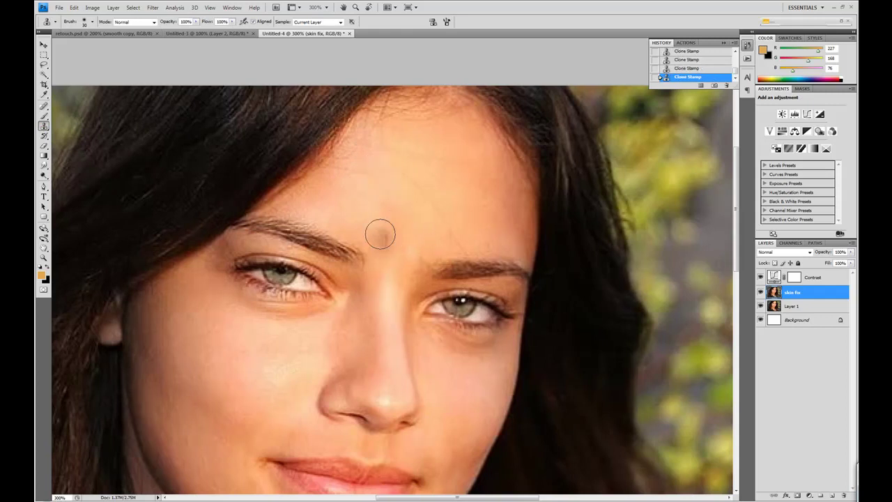
- Clone clean skin over the leftover hair traces and dark smudges between and above the eyebrows
{"action": "left_click", "coordinate": [398, 221]}
{"action": "left_click", "coordinate": [444, 230]}
{"action": "left_click", "coordinate": [440, 238], "text": "alt"}
{"action": "left_click", "coordinate": [459, 242]}
{"action": "left_click", "coordinate": [441, 220]}
{"action": "left_click", "coordinate": [410, 180]}
{"action": "left_click", "coordinate": [376, 131]}
- Clone forehead skin over the fine stray hairs near the hairline and even out the patched areas
{"action": "left_click_drag", "start_coordinate": [428, 156], "coordinate": [434, 207]}
{"action": "left_click", "coordinate": [344, 237], "text": "alt"}
{"action": "mouse_move", "coordinate": [360, 202]}
{"action": "left_mouse_down"}
{"action": "mouse_move", "coordinate": [369, 216]}
{"action": "mouse_move", "coordinate": [381, 172]}
{"action": "mouse_move", "coordinate": [397, 182]}
{"action": "mouse_move", "coordinate": [393, 162]}
{"action": "mouse_move", "coordinate": [414, 155]}
{"action": "mouse_move", "coordinate": [427, 171]}
{"action": "mouse_move", "coordinate": [467, 160]}
{"action": "left_mouse_up"}
{"action": "left_click", "coordinate": [370, 221], "text": "alt"}
{"action": "left_click", "coordinate": [381, 226], "text": "alt"}
{"action": "left_click", "coordinate": [390, 197], "text": "alt"}
{"action": "left_click", "coordinate": [439, 183], "text": "alt"}
- Clone smooth skin over the lines beneath both eyes and compare the skin fix layer with the original
{"action": "left_click_drag", "start_coordinate": [441, 244], "coordinate": [487, 108]}
{"action": "mouse_move", "coordinate": [406, 274]}
{"action": "left_mouse_down"}
{"action": "mouse_move", "coordinate": [417, 193]}
{"action": "mouse_move", "coordinate": [411, 281]}
{"action": "left_mouse_up"}
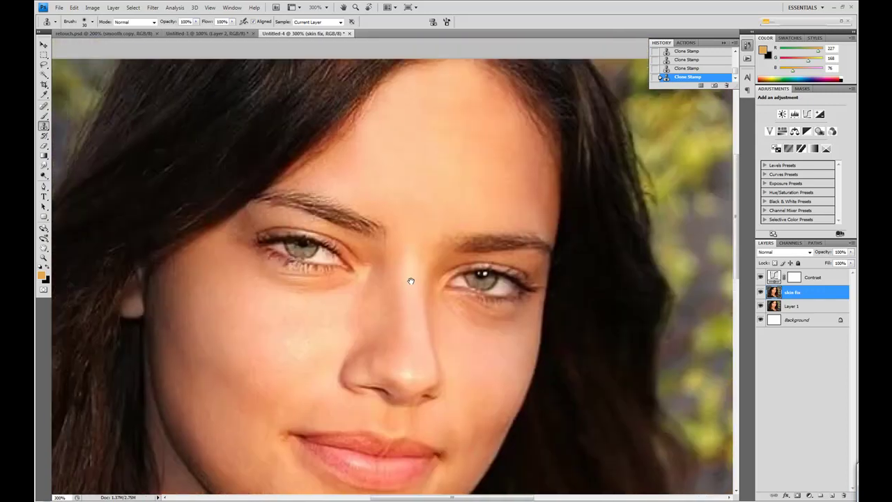
{"action": "left_click", "coordinate": [270, 303], "text": "alt"}
{"action": "left_click", "coordinate": [259, 282]}
{"action": "left_click", "coordinate": [257, 288], "text": "alt"}
{"action": "left_click", "coordinate": [257, 278]}
{"action": "left_click_drag", "start_coordinate": [272, 286], "coordinate": [294, 294]}
{"action": "left_click_drag", "start_coordinate": [401, 319], "coordinate": [354, 301]}
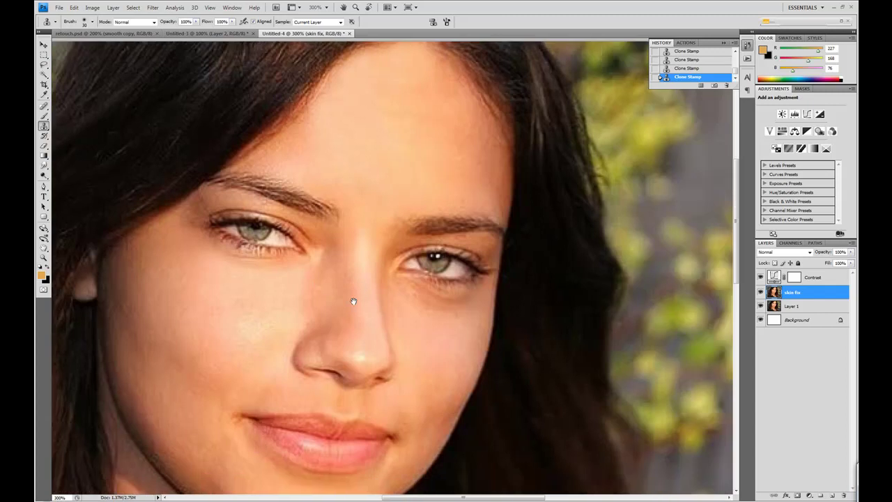
{"action": "mouse_move", "coordinate": [405, 293]}
{"action": "left_mouse_down"}
{"action": "mouse_move", "coordinate": [448, 312]}
{"action": "mouse_move", "coordinate": [471, 302]}
{"action": "left_mouse_up"}
{"action": "left_click_drag", "start_coordinate": [340, 292], "coordinate": [422, 274]}
{"action": "left_click", "coordinate": [761, 292]}
{"action": "left_click", "coordinate": [760, 292]}
{"action": "left_click", "coordinate": [760, 292]}
{"action": "left_click", "coordinate": [760, 292]}
- Reshape the lower cheek and chin slightly with the Liquify filter, using a brush size of 107
{"action": "left_click", "coordinate": [153, 7]}
{"action": "left_click", "coordinate": [111, 50]}
{"action": "left_click_drag", "start_coordinate": [435, 250], "coordinate": [427, 262]}
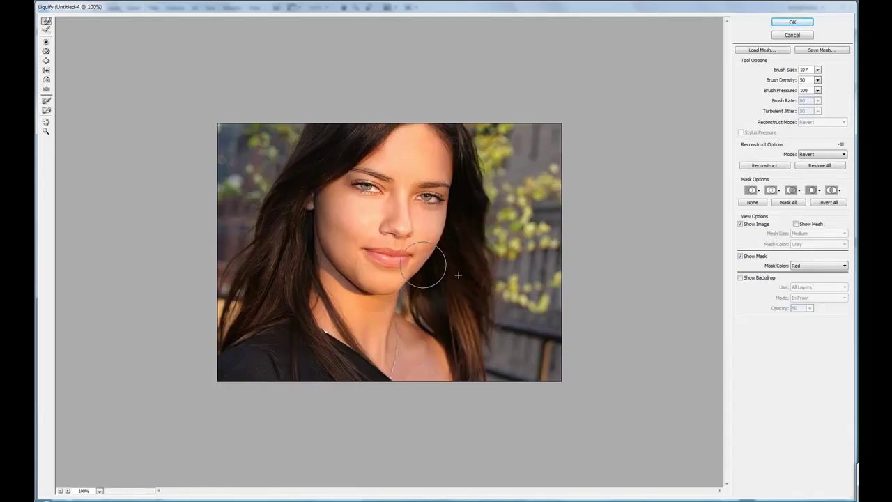
{"action": "left_click_drag", "start_coordinate": [396, 303], "coordinate": [391, 307]}
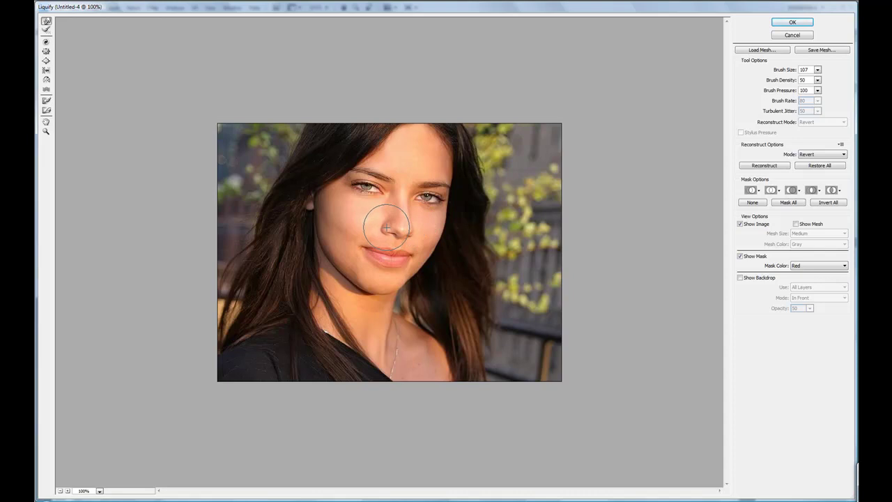
{"action": "left_click", "coordinate": [787, 23]}
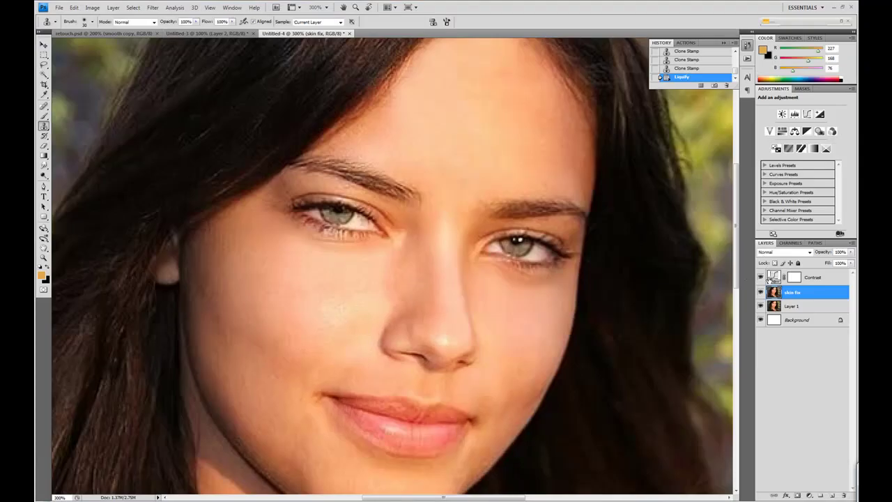
- Retouch the side of the nose near the nostril with a smaller Clone Stamp brush and compare with the original
{"action": "scroll", "coordinate": [514, 271], "scroll_direction": "down", "scroll_amount": 3}
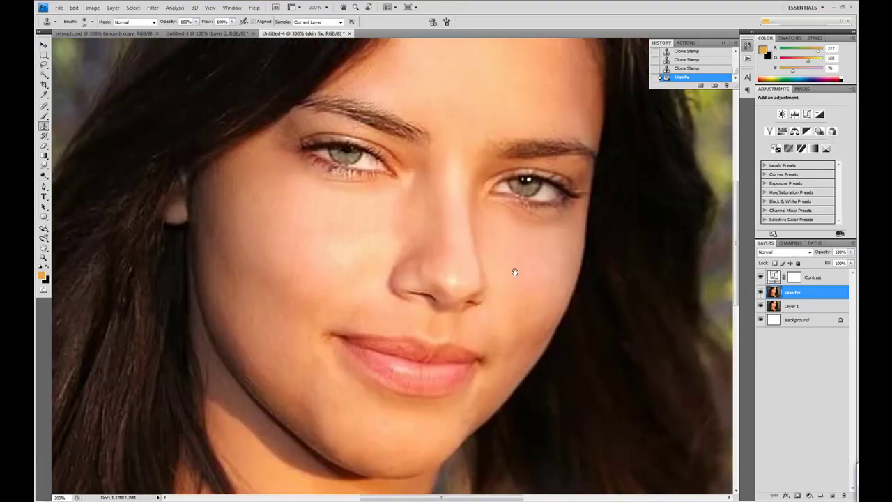
{"action": "key", "text": "bracketleft"}
{"action": "key", "text": "bracketleft"}
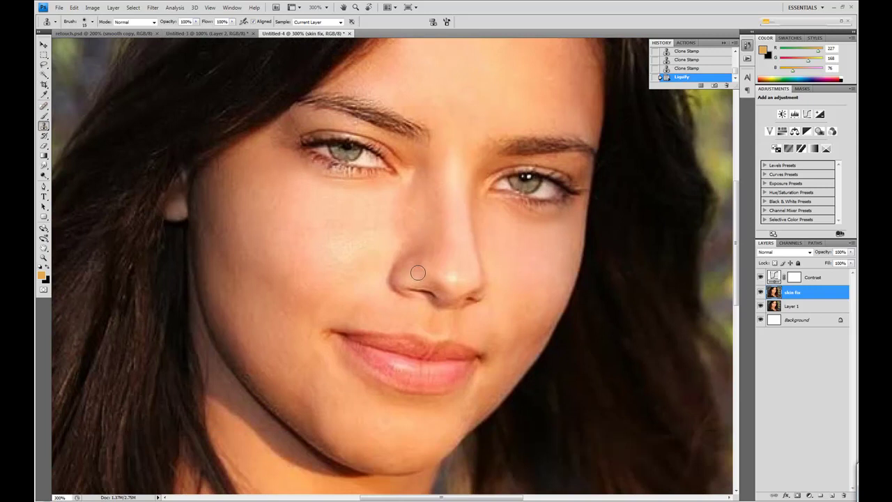
{"action": "left_click", "coordinate": [417, 270]}
{"action": "left_click", "coordinate": [760, 293]}
{"action": "left_click", "coordinate": [760, 293]}
{"action": "mouse_move", "coordinate": [493, 207]}
{"action": "left_mouse_down"}
{"action": "mouse_move", "coordinate": [480, 273]}
{"action": "mouse_move", "coordinate": [483, 241]}
{"action": "mouse_move", "coordinate": [522, 169]}
{"action": "mouse_move", "coordinate": [504, 196]}
{"action": "left_mouse_up"}
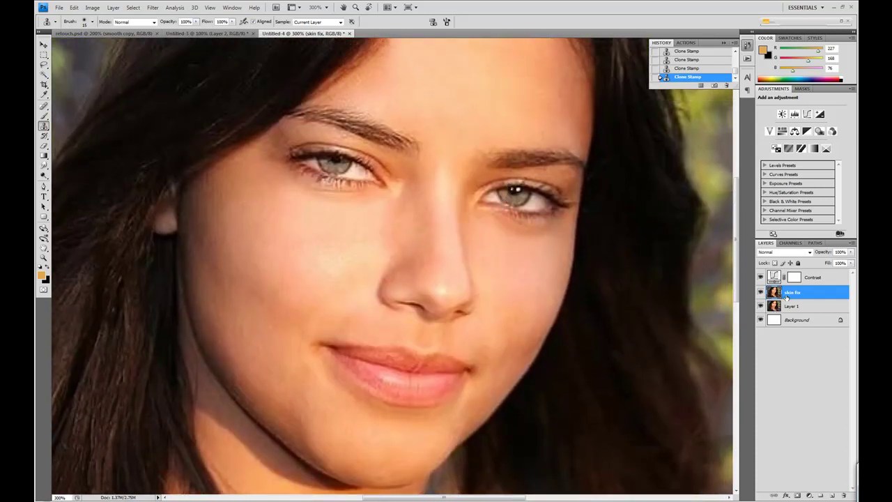
- Add a gray-filled layer above skin fix, set its blend mode to Soft Light, and name it "eyes_lightdark"
{"action": "left_click", "coordinate": [833, 495]}
{"action": "left_click", "coordinate": [74, 7]}
{"action": "left_click", "coordinate": [98, 131]}
{"action": "left_click", "coordinate": [493, 154]}
{"action": "left_click", "coordinate": [781, 252]}
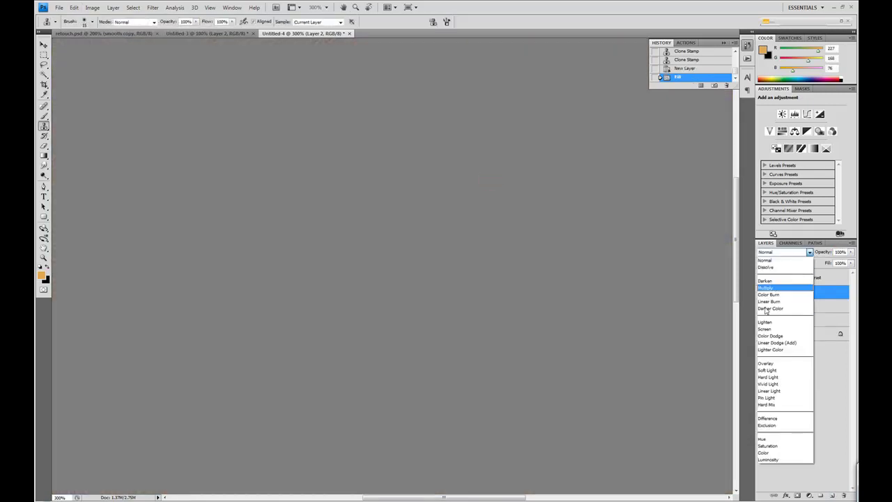
{"action": "left_click", "coordinate": [766, 370]}
{"action": "double_click", "coordinate": [792, 292]}
{"action": "type", "text": "eyes_lightdark"}
{"action": "key", "text": "Return"}
- Brighten the white of the eye on the image's left with a small Dodge tool brush at 100% exposure
{"action": "key", "text": "z"}
{"action": "left_click_drag", "start_coordinate": [509, 204], "coordinate": [603, 259]}
{"action": "left_click", "coordinate": [210, 7]}
{"action": "left_click", "coordinate": [177, 130]}
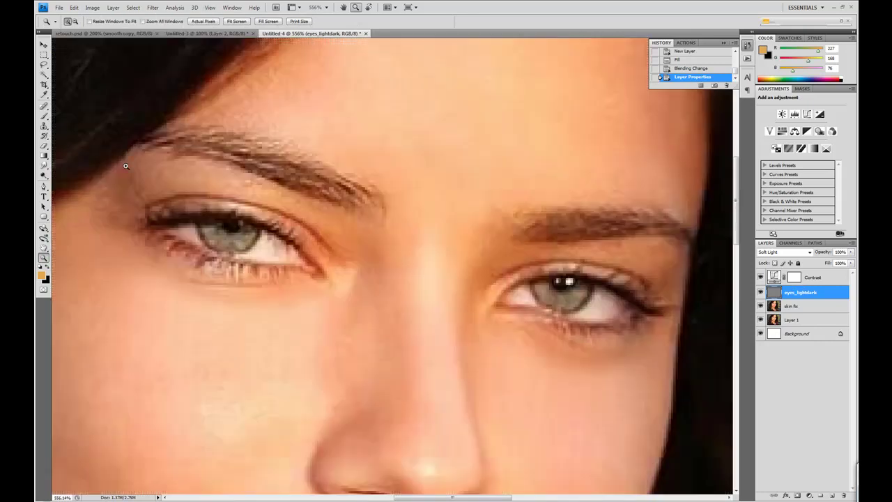
{"action": "left_click_drag", "start_coordinate": [245, 270], "coordinate": [324, 296]}
{"action": "left_click", "coordinate": [44, 177]}
{"action": "left_click", "coordinate": [77, 174]}
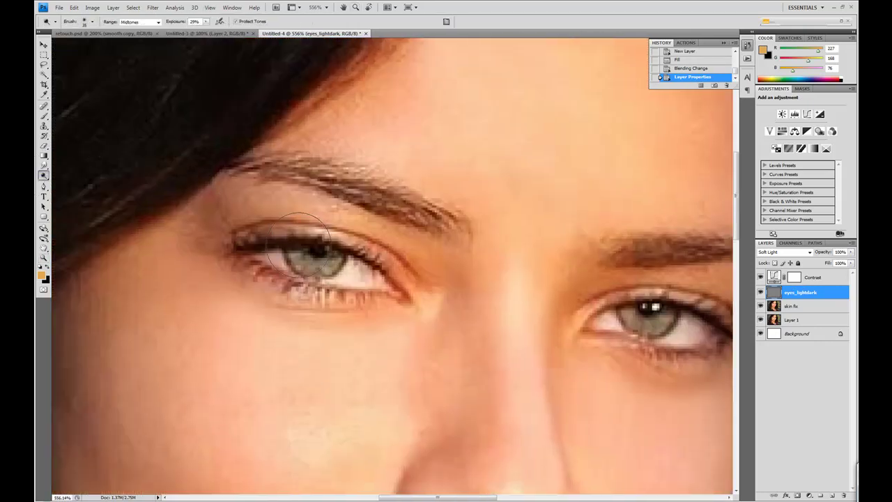
{"action": "key", "text": "bracketleft"}
{"action": "left_click_drag", "start_coordinate": [368, 274], "coordinate": [377, 284]}
{"action": "key", "text": "ctrl+z"}
{"action": "mouse_move", "coordinate": [206, 22]}
{"action": "left_mouse_down"}
{"action": "mouse_move", "coordinate": [239, 42]}
{"action": "mouse_move", "coordinate": [245, 34]}
{"action": "left_mouse_up"}
{"action": "left_click_drag", "start_coordinate": [355, 266], "coordinate": [368, 271]}
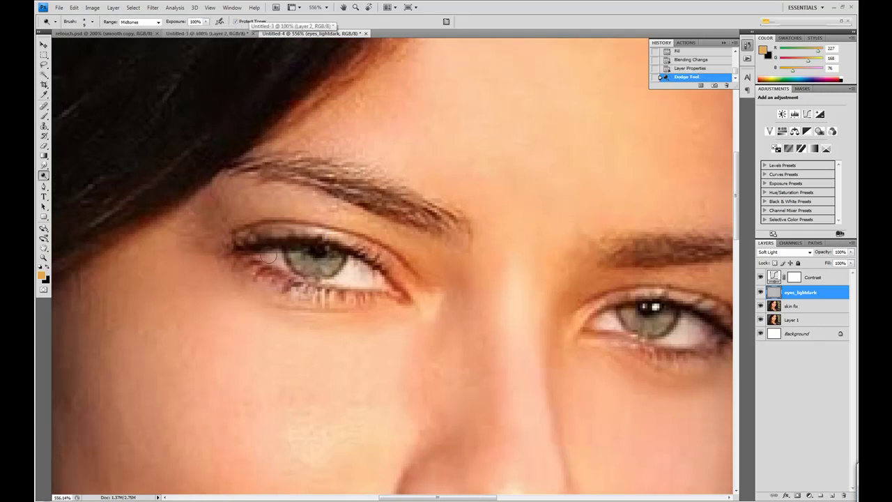
{"action": "left_click_drag", "start_coordinate": [279, 260], "coordinate": [290, 268]}
- Brighten the white of the other eye with the Dodge tool and compare with and without the eyes_lightdark layer
{"action": "left_click", "coordinate": [469, 287]}
{"action": "mouse_move", "coordinate": [570, 301]}
{"action": "left_mouse_down"}
{"action": "mouse_move", "coordinate": [417, 285]}
{"action": "mouse_move", "coordinate": [470, 304]}
{"action": "left_mouse_up"}
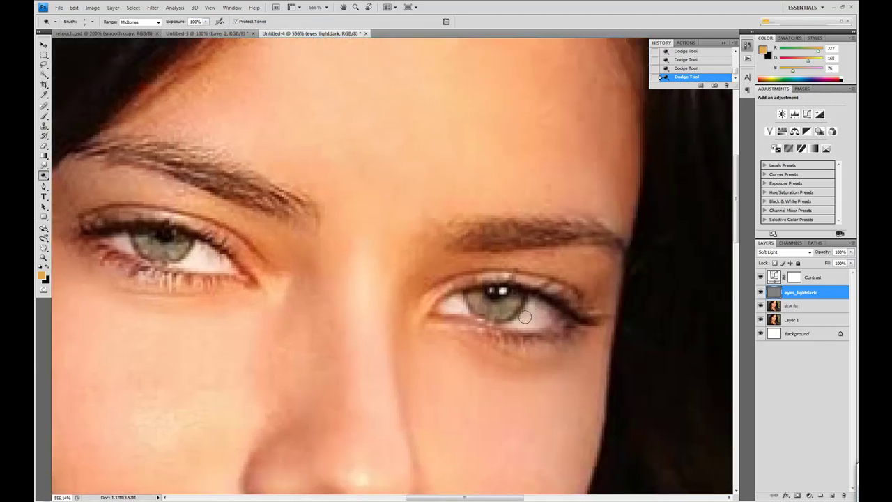
{"action": "left_click_drag", "start_coordinate": [321, 301], "coordinate": [399, 246]}
{"action": "left_click", "coordinate": [761, 293]}
{"action": "left_click", "coordinate": [761, 293]}
{"action": "scroll", "coordinate": [383, 233], "scroll_direction": "up", "scroll_amount": 2}
{"action": "scroll", "coordinate": [383, 233], "scroll_direction": "right", "scroll_amount": 3}
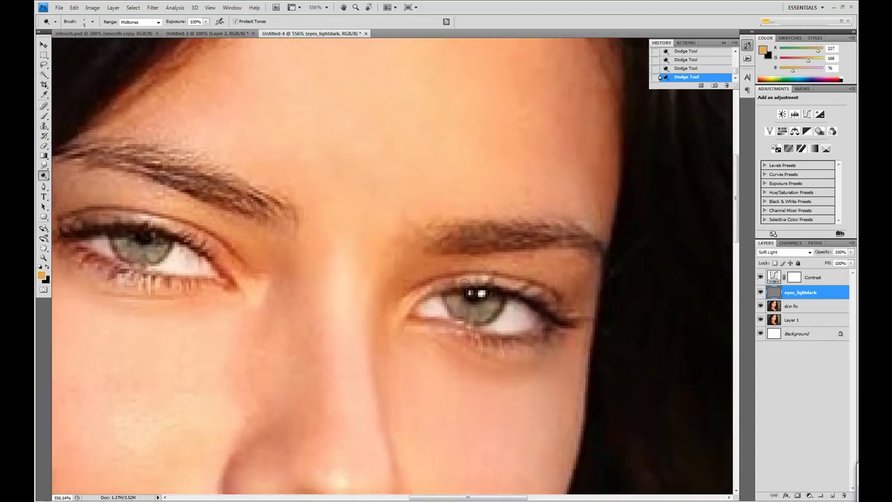
- Darken the lower lash lines of both eyes with the Burn tool at 67% exposure and compare the effect
{"action": "left_click", "coordinate": [43, 174]}
{"action": "left_click", "coordinate": [70, 183]}
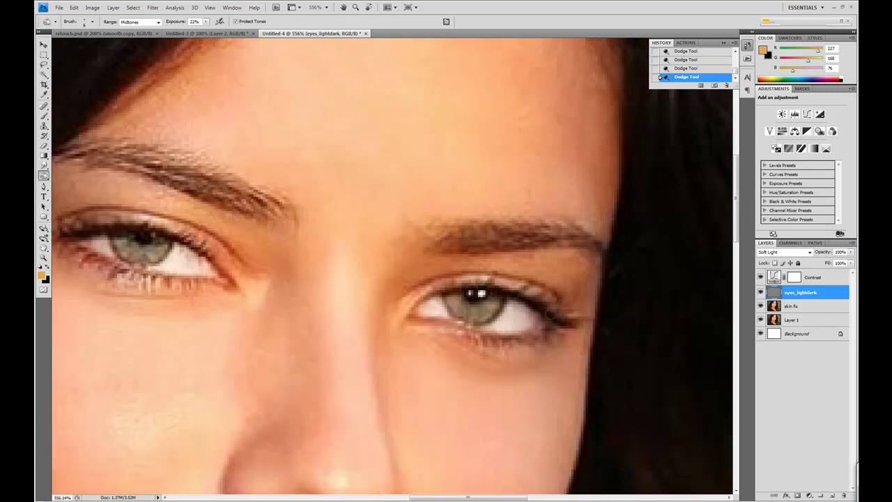
{"action": "left_click", "coordinate": [207, 22]}
{"action": "left_click_drag", "start_coordinate": [207, 31], "coordinate": [227, 31]}
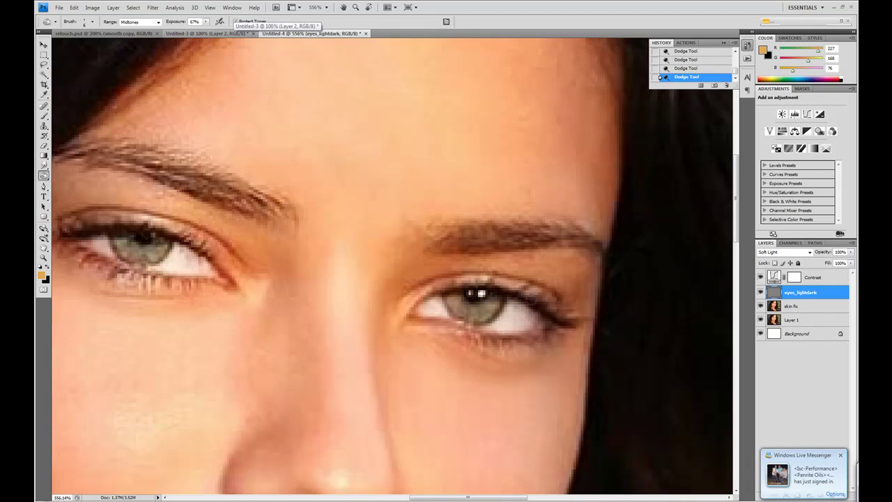
{"action": "left_click_drag", "start_coordinate": [530, 339], "coordinate": [475, 334]}
{"action": "left_click_drag", "start_coordinate": [268, 235], "coordinate": [422, 250]}
{"action": "left_click_drag", "start_coordinate": [232, 261], "coordinate": [294, 293]}
{"action": "mouse_move", "coordinate": [427, 288]}
{"action": "left_mouse_down"}
{"action": "mouse_move", "coordinate": [320, 218]}
{"action": "mouse_move", "coordinate": [346, 218]}
{"action": "left_mouse_up"}
{"action": "left_click", "coordinate": [760, 293]}
{"action": "left_click", "coordinate": [760, 293]}
{"action": "left_click", "coordinate": [760, 293]}
{"action": "left_click", "coordinate": [760, 292]}
- Add another gray-filled layer above eyes_lightdark, set it to Soft Light, and name it "lips"
{"action": "left_click_drag", "start_coordinate": [428, 384], "coordinate": [478, 180]}
{"action": "left_click_drag", "start_coordinate": [411, 295], "coordinate": [417, 252]}
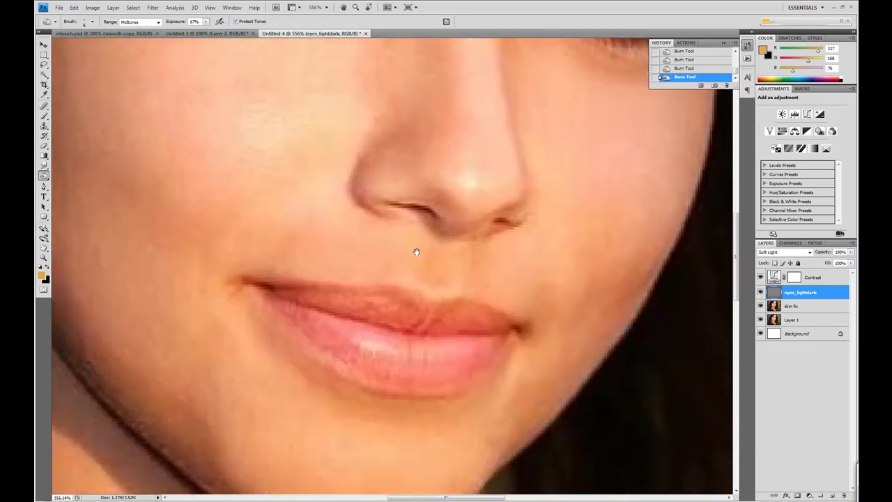
{"action": "left_click", "coordinate": [829, 495]}
{"action": "left_click", "coordinate": [73, 7]}
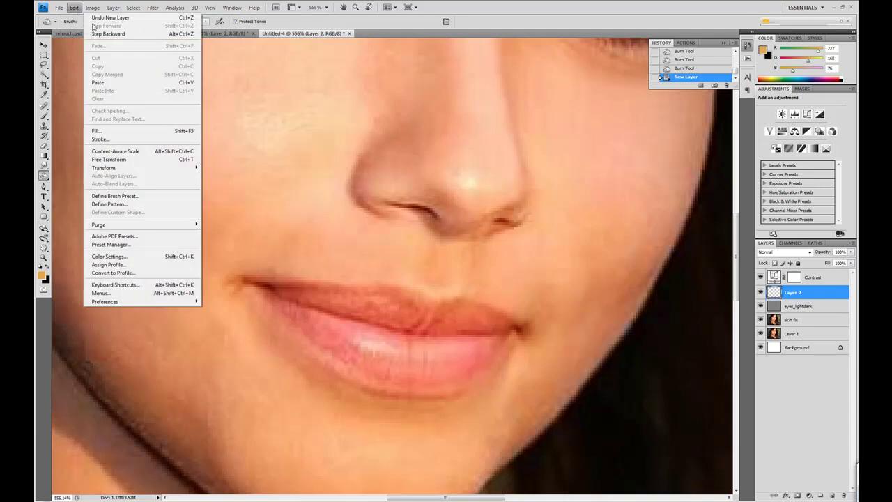
{"action": "left_click", "coordinate": [104, 123]}
{"action": "left_click", "coordinate": [491, 154]}
{"action": "left_click", "coordinate": [784, 251]}
{"action": "left_click", "coordinate": [783, 369]}
{"action": "double_click", "coordinate": [793, 292]}
{"action": "type", "text": "lips"}
{"action": "key", "text": "Return"}
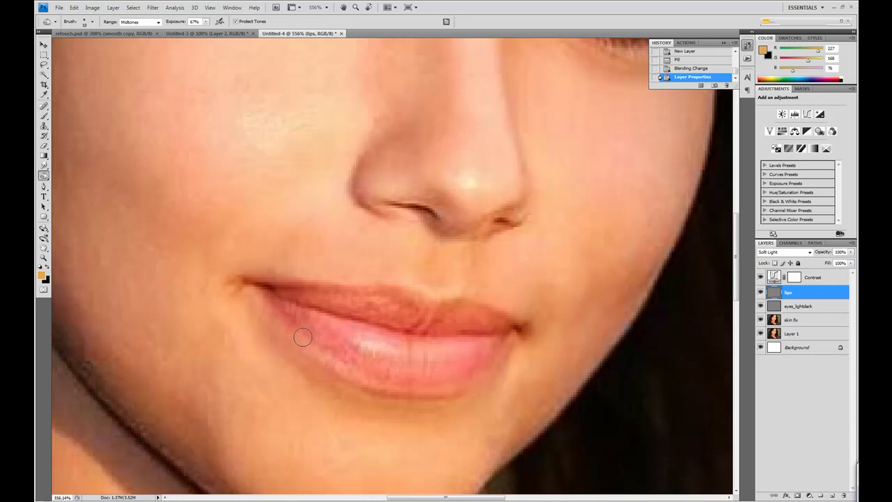
- Burn the lower lip's edge and dodge its highlight on the lips layer, comparing the lips with and without it
{"action": "mouse_move", "coordinate": [332, 356]}
{"action": "left_mouse_down"}
{"action": "mouse_move", "coordinate": [296, 311]}
{"action": "mouse_move", "coordinate": [406, 297]}
{"action": "mouse_move", "coordinate": [515, 314]}
{"action": "left_mouse_up"}
{"action": "right_click", "coordinate": [46, 178]}
{"action": "left_click", "coordinate": [78, 174]}
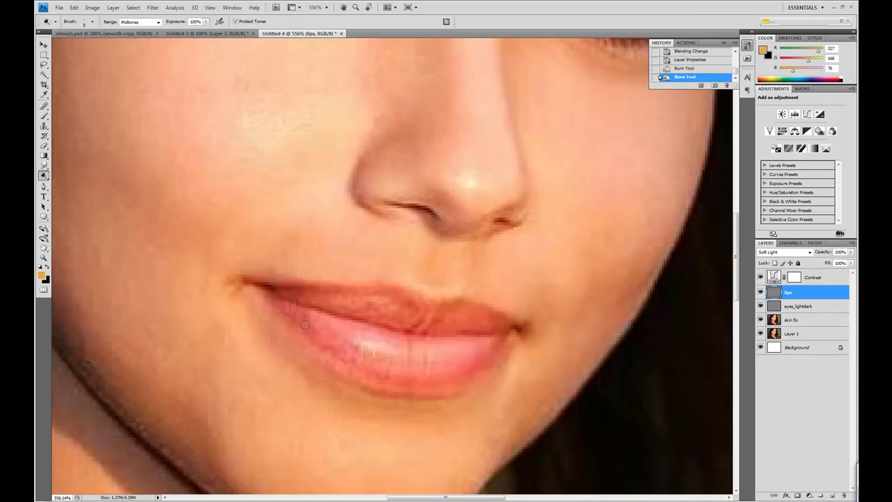
{"action": "mouse_move", "coordinate": [320, 326]}
{"action": "left_mouse_down"}
{"action": "mouse_move", "coordinate": [398, 354]}
{"action": "mouse_move", "coordinate": [466, 346]}
{"action": "mouse_move", "coordinate": [393, 350]}
{"action": "left_mouse_up"}
{"action": "key", "text": "z"}
{"action": "left_click", "coordinate": [292, 209], "text": "alt"}
{"action": "left_click_drag", "start_coordinate": [366, 282], "coordinate": [366, 163]}
{"action": "left_click", "coordinate": [761, 292]}
{"action": "left_click", "coordinate": [761, 292]}
{"action": "mouse_move", "coordinate": [760, 292]}
{"action": "left_mouse_down"}
{"action": "mouse_move", "coordinate": [761, 332]}
{"action": "mouse_move", "coordinate": [760, 293]}
{"action": "left_mouse_up"}
- Heal the small spots on the chest and shoulder on the skin fix layer with the Spot Healing Brush
{"action": "left_click", "coordinate": [452, 179], "text": "alt"}
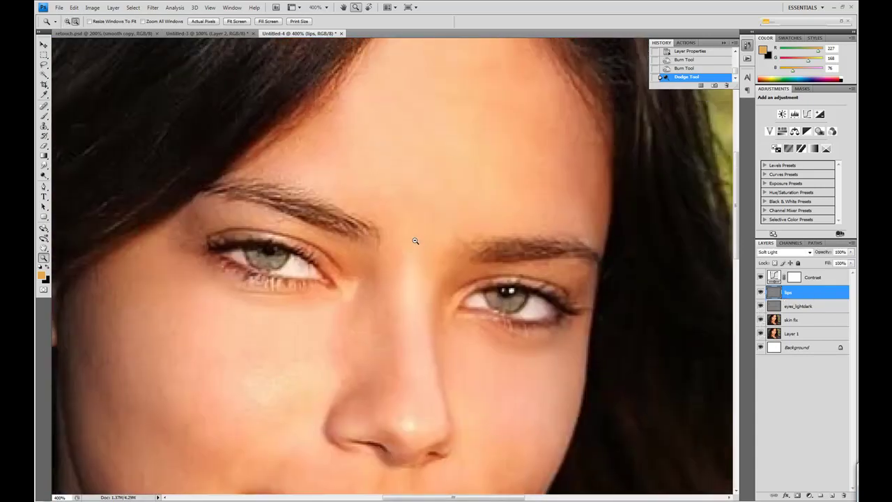
{"action": "left_click", "coordinate": [415, 241], "text": "alt"}
{"action": "left_click_drag", "start_coordinate": [407, 390], "coordinate": [422, 239]}
{"action": "left_click", "coordinate": [791, 320]}
{"action": "left_click", "coordinate": [43, 106]}
{"action": "left_click_drag", "start_coordinate": [475, 459], "coordinate": [437, 385]}
{"action": "left_click", "coordinate": [437, 386]}
{"action": "left_click", "coordinate": [422, 391]}
{"action": "left_click", "coordinate": [461, 416]}
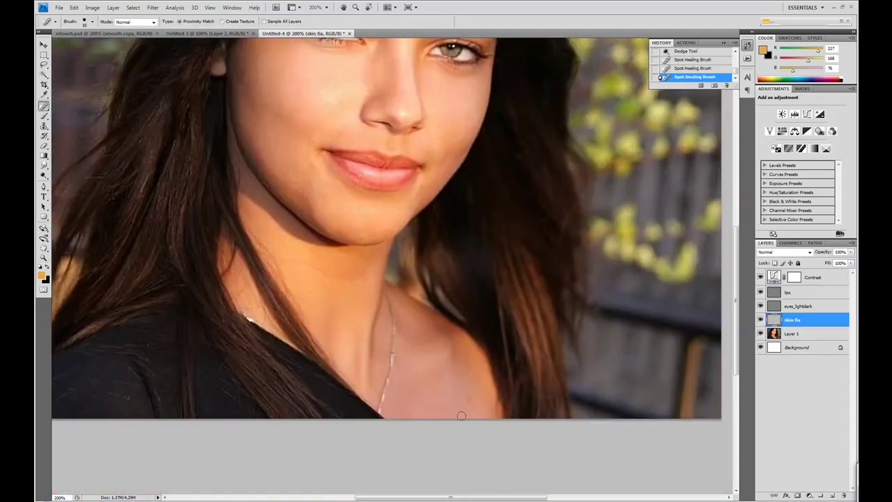
{"action": "left_click", "coordinate": [470, 398]}
- Clone clean skin over the uneven patches on the chest and shoulder with the Clone Stamp on the skin fix layer
{"action": "left_click_drag", "start_coordinate": [426, 318], "coordinate": [409, 386]}
{"action": "key", "text": "s"}
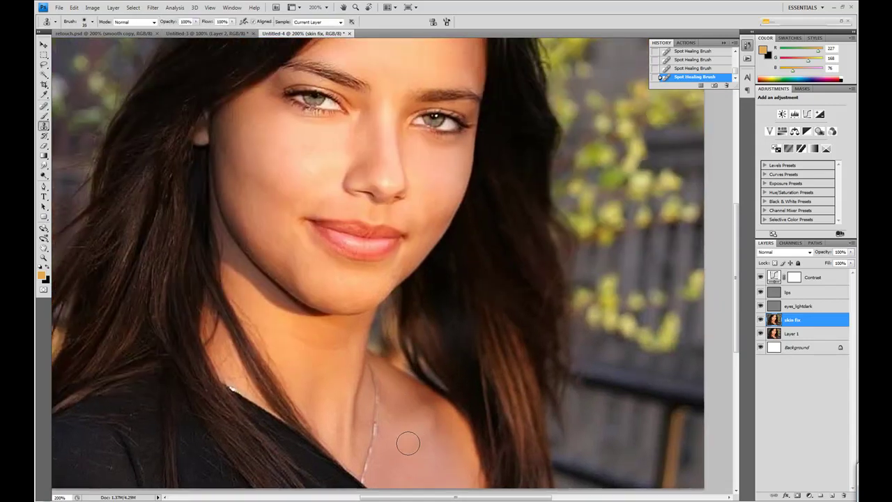
{"action": "left_click", "coordinate": [433, 426]}
{"action": "left_click", "coordinate": [431, 418]}
{"action": "left_click", "coordinate": [425, 411]}
{"action": "left_click", "coordinate": [418, 405]}
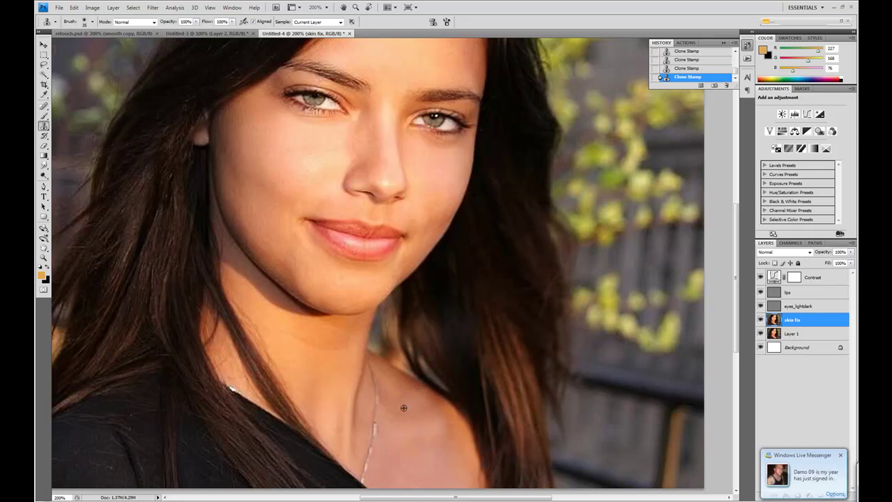
- Duplicate the skin fix layer and rename the copy "skin_smooth"
{"action": "key", "text": "space"}
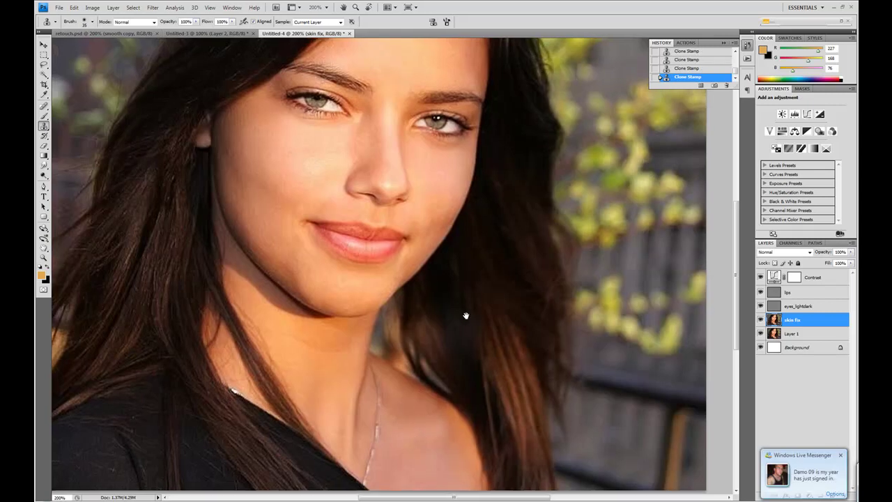
{"action": "left_click_drag", "start_coordinate": [460, 309], "coordinate": [505, 390]}
{"action": "mouse_move", "coordinate": [572, 222]}
{"action": "left_mouse_down"}
{"action": "mouse_move", "coordinate": [576, 283]}
{"action": "mouse_move", "coordinate": [577, 274]}
{"action": "left_mouse_up"}
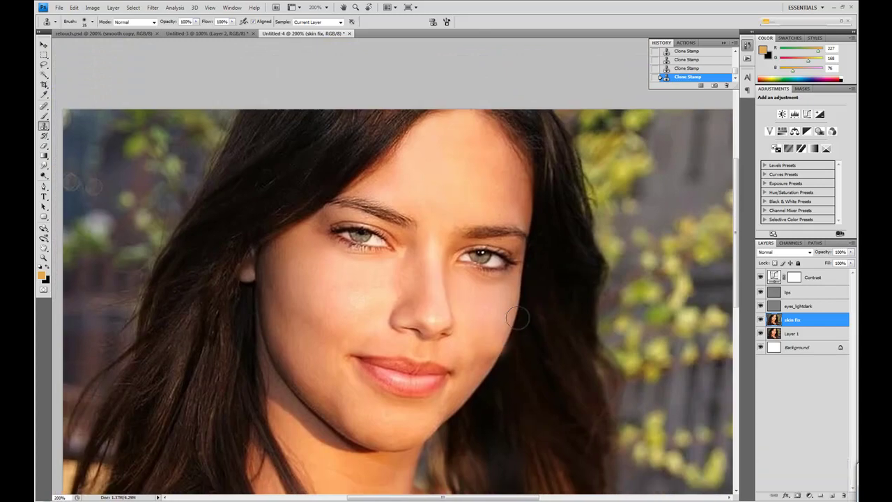
{"action": "left_click_drag", "start_coordinate": [792, 320], "coordinate": [820, 495]}
{"action": "double_click", "coordinate": [798, 320]}
{"action": "type", "text": "skin_smooth"}
{"action": "key", "text": "Return"}
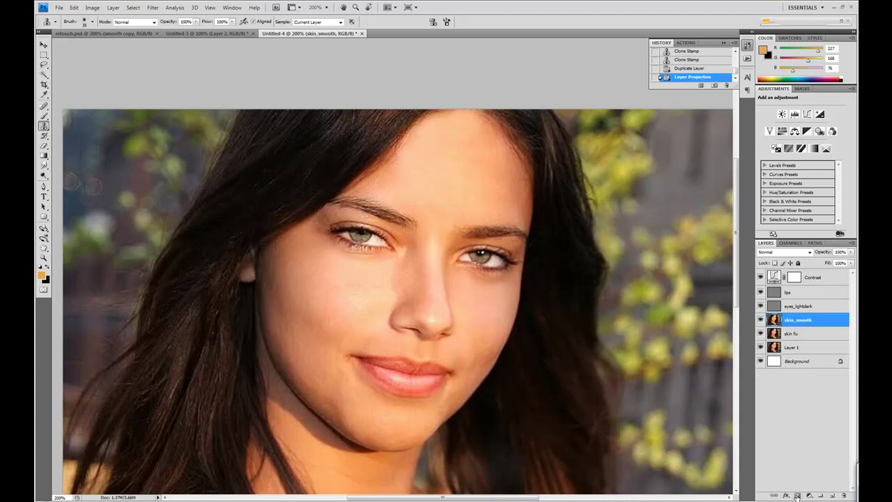
- Add a new layer named "eyes_colour" above skin_smooth and set the foreground color to green #79b38e for the Brush tool
{"action": "left_click", "coordinate": [830, 495]}
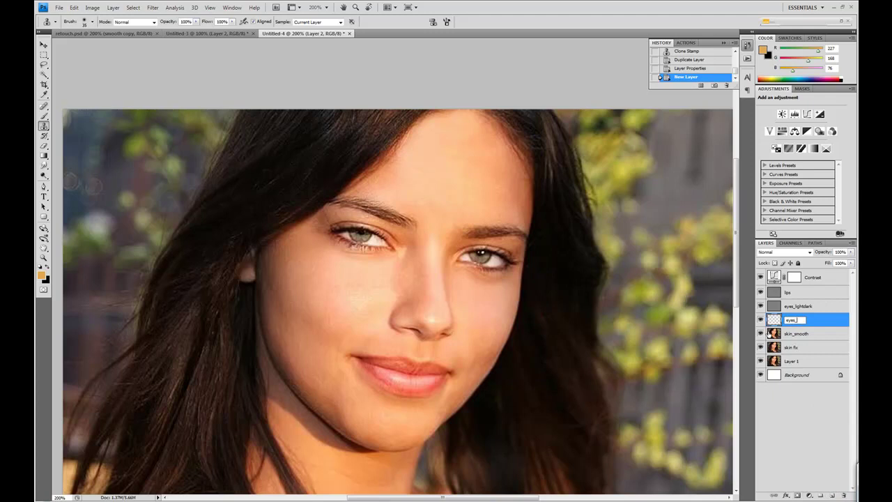
{"action": "left_click", "coordinate": [43, 116]}
{"action": "left_click", "coordinate": [42, 275]}
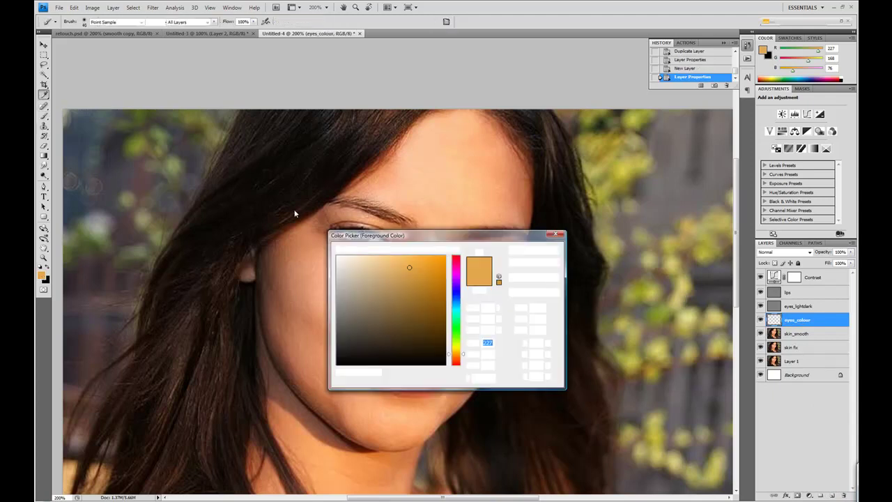
{"action": "left_click_drag", "start_coordinate": [448, 234], "coordinate": [473, 285]}
{"action": "left_click", "coordinate": [366, 238]}
{"action": "left_click_drag", "start_coordinate": [491, 402], "coordinate": [490, 372]}
{"action": "left_click_drag", "start_coordinate": [390, 331], "coordinate": [400, 340]}
{"action": "left_click", "coordinate": [562, 303]}
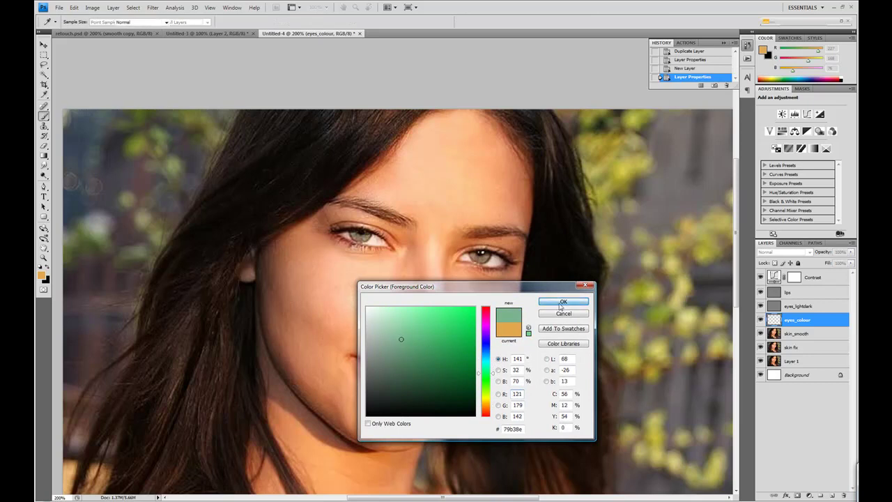
- Paint the green over both irises on the eyes_colour layer and set its blending mode to Soft Light
{"action": "left_click", "coordinate": [360, 233]}
{"action": "left_click", "coordinate": [365, 231]}
{"action": "left_click", "coordinate": [362, 238]}
{"action": "left_click", "coordinate": [356, 234]}
{"action": "left_click", "coordinate": [480, 255]}
{"action": "left_click", "coordinate": [484, 257]}
{"action": "left_click", "coordinate": [480, 255]}
{"action": "left_click", "coordinate": [785, 251]}
{"action": "left_click", "coordinate": [781, 350]}
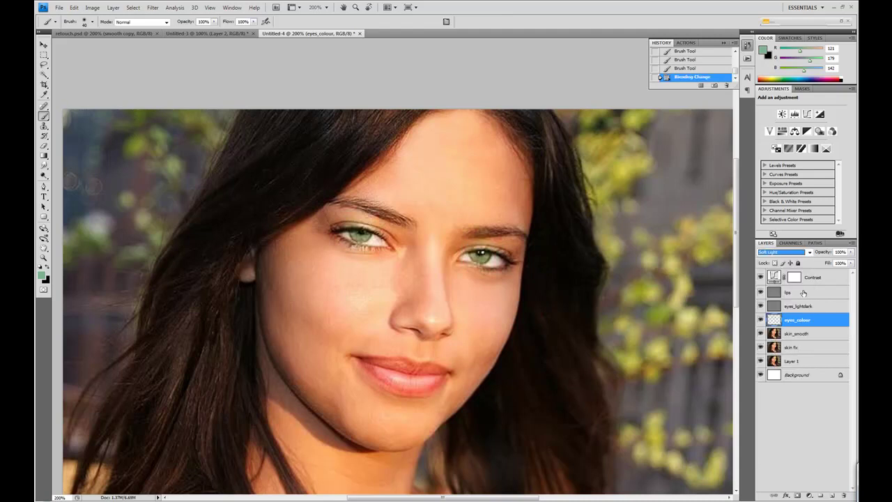
- Erase the green spill from the eyelids, eye whites and lash lines around both irises on the eyes_colour layer
{"action": "left_click", "coordinate": [43, 257]}
{"action": "left_click_drag", "start_coordinate": [545, 294], "coordinate": [296, 202]}
{"action": "key", "text": "e"}
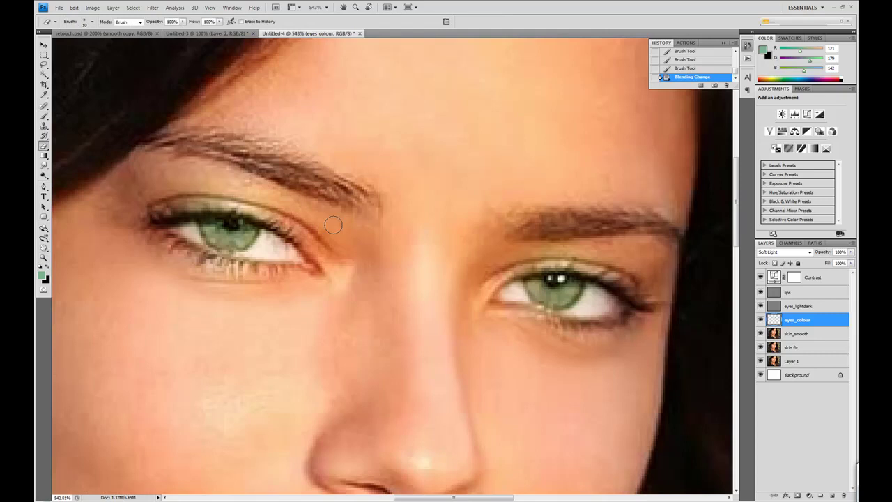
{"action": "left_click_drag", "start_coordinate": [190, 203], "coordinate": [280, 211]}
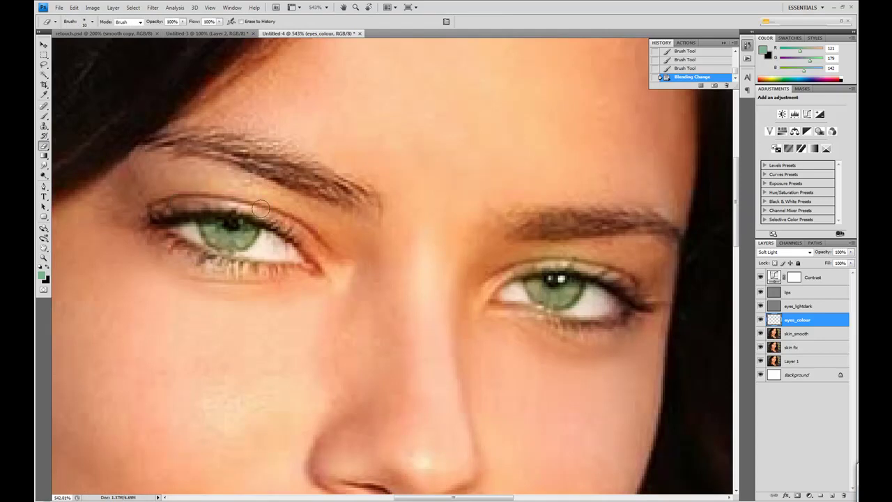
{"action": "mouse_move", "coordinate": [182, 226]}
{"action": "left_mouse_down"}
{"action": "mouse_move", "coordinate": [219, 262]}
{"action": "mouse_move", "coordinate": [259, 264]}
{"action": "left_mouse_up"}
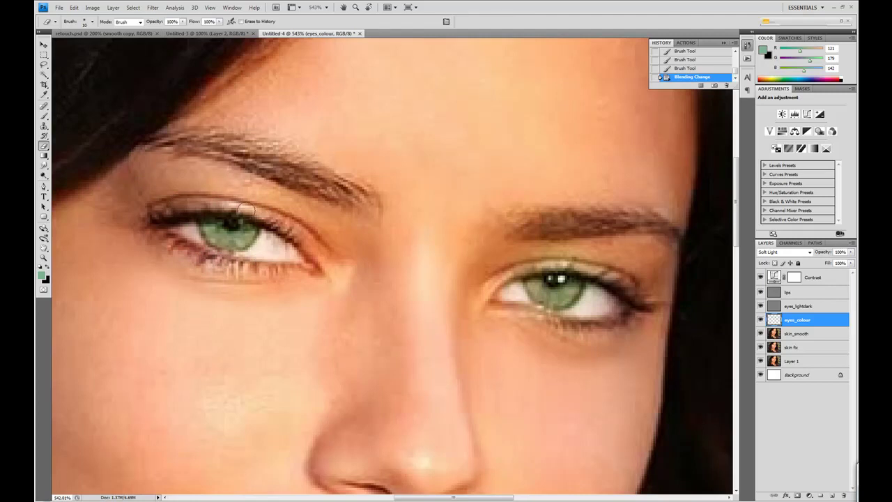
{"action": "left_click_drag", "start_coordinate": [166, 222], "coordinate": [283, 196]}
{"action": "left_click_drag", "start_coordinate": [498, 270], "coordinate": [607, 267]}
{"action": "mouse_move", "coordinate": [605, 301]}
{"action": "left_mouse_down"}
{"action": "mouse_move", "coordinate": [514, 299]}
{"action": "mouse_move", "coordinate": [528, 318]}
{"action": "mouse_move", "coordinate": [539, 320]}
{"action": "mouse_move", "coordinate": [514, 288]}
{"action": "mouse_move", "coordinate": [580, 313]}
{"action": "left_mouse_up"}
- Compare the eyes with and without the eyes_colour layer and erase leftover green from the surrounding skin
{"action": "left_click", "coordinate": [760, 319]}
{"action": "left_click", "coordinate": [760, 319]}
{"action": "left_click", "coordinate": [760, 319]}
{"action": "left_click", "coordinate": [760, 319]}
{"action": "left_click_drag", "start_coordinate": [240, 288], "coordinate": [245, 282]}
{"action": "left_click", "coordinate": [359, 200]}
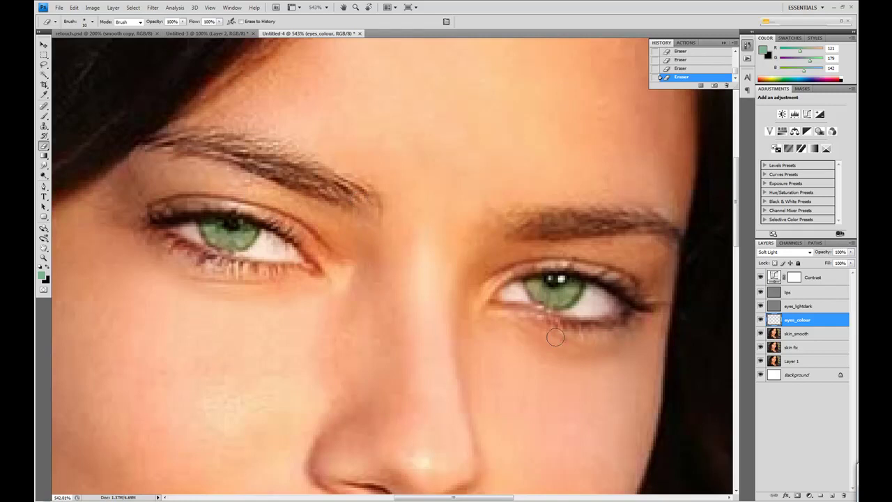
- Brighten the lower part of both irises with the Dodge tool on the eyes_lightdark layer
{"action": "left_click", "coordinate": [794, 306]}
{"action": "left_click", "coordinate": [43, 174]}
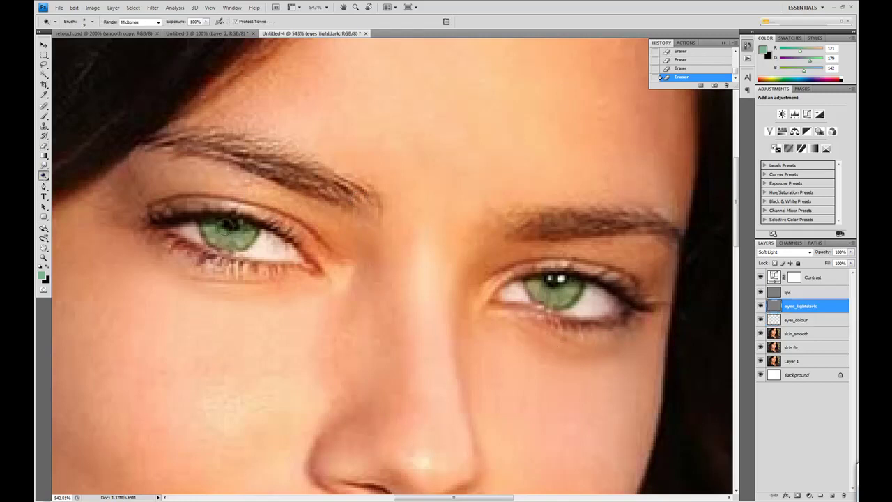
{"action": "left_click_drag", "start_coordinate": [236, 237], "coordinate": [245, 233]}
{"action": "left_click", "coordinate": [561, 295]}
- Darken the pupils and outer rims of both irises with the Burn tool on the eyes_lightdark layer
{"action": "left_click", "coordinate": [43, 174]}
{"action": "left_click", "coordinate": [70, 184]}
{"action": "mouse_move", "coordinate": [202, 233]}
{"action": "left_mouse_down"}
{"action": "mouse_move", "coordinate": [221, 244]}
{"action": "mouse_move", "coordinate": [258, 234]}
{"action": "left_mouse_up"}
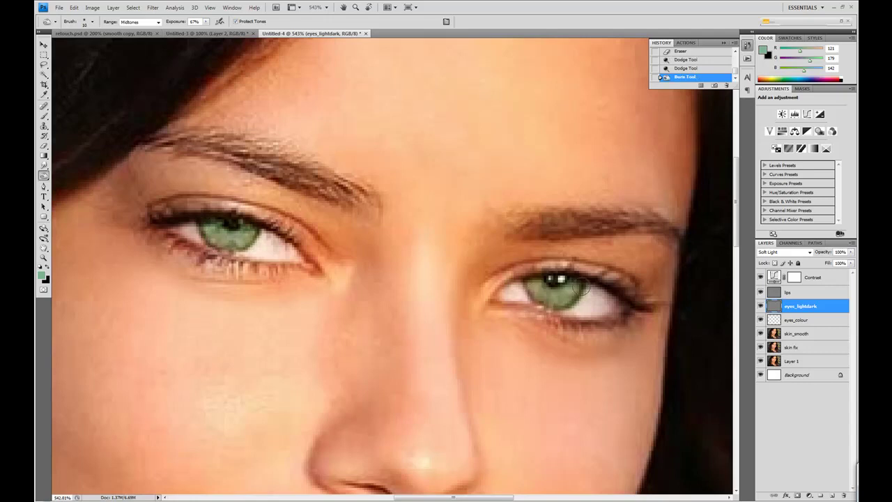
{"action": "left_click", "coordinate": [553, 280]}
{"action": "left_click", "coordinate": [557, 281]}
{"action": "key", "text": "["}
{"action": "left_click", "coordinate": [231, 224]}
{"action": "left_click_drag", "start_coordinate": [208, 230], "coordinate": [240, 246]}
{"action": "left_click_drag", "start_coordinate": [531, 286], "coordinate": [554, 304]}
- Compare the whole face with and without the eyes_lightdark layer to judge the eye enhancement
{"action": "left_click", "coordinate": [45, 257]}
{"action": "left_click", "coordinate": [363, 255], "text": "alt"}
{"action": "left_click", "coordinate": [363, 255], "text": "alt"}
{"action": "left_click", "coordinate": [363, 255], "text": "alt"}
{"action": "left_click", "coordinate": [363, 255], "text": "alt"}
{"action": "left_click", "coordinate": [760, 308]}
{"action": "left_click", "coordinate": [760, 307]}
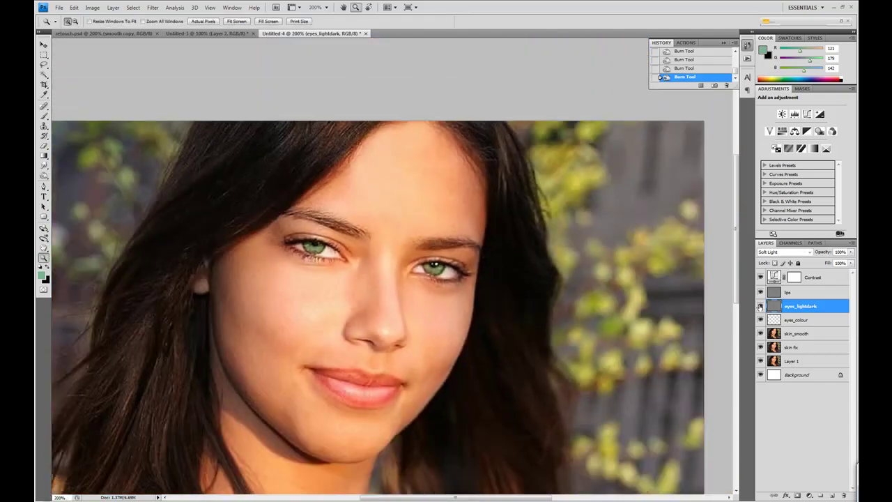
{"action": "left_click", "coordinate": [422, 311], "text": "alt"}
{"action": "left_click", "coordinate": [414, 259]}
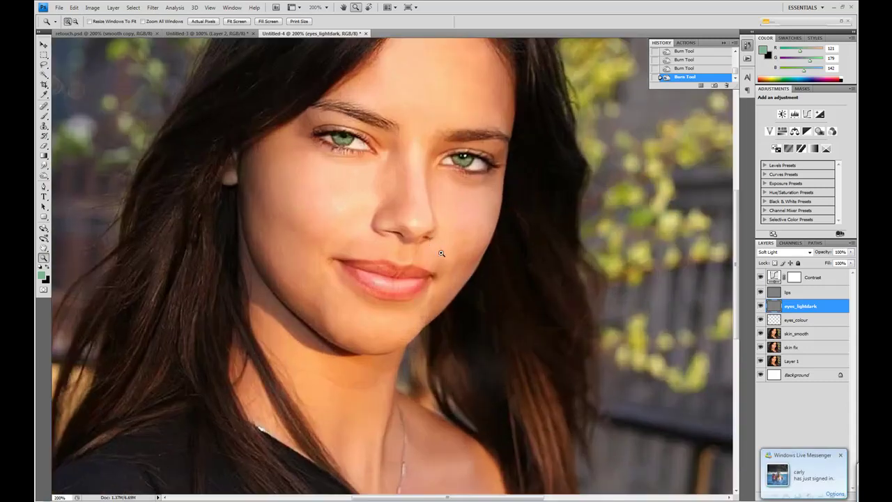
- Apply a Surface Blur with a radius of 15 pixels and a threshold of 20 levels to the skin_smooth layer
{"action": "left_click", "coordinate": [800, 334]}
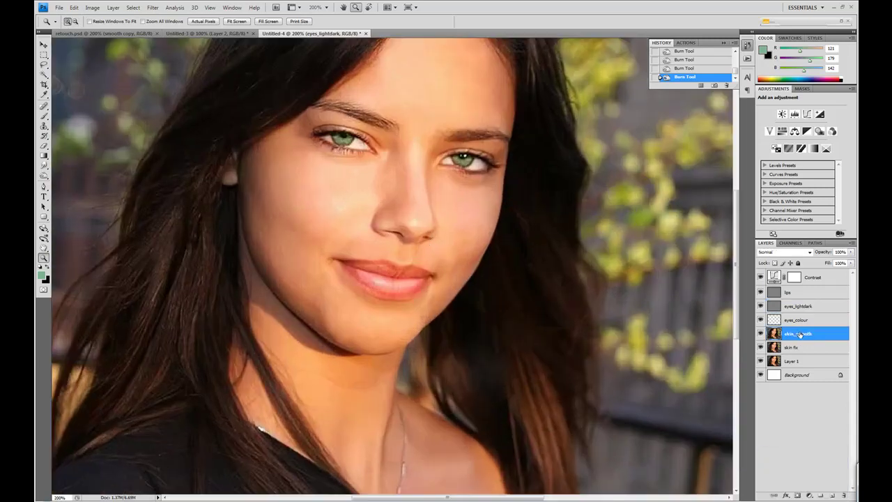
{"action": "left_click_drag", "start_coordinate": [481, 196], "coordinate": [503, 264]}
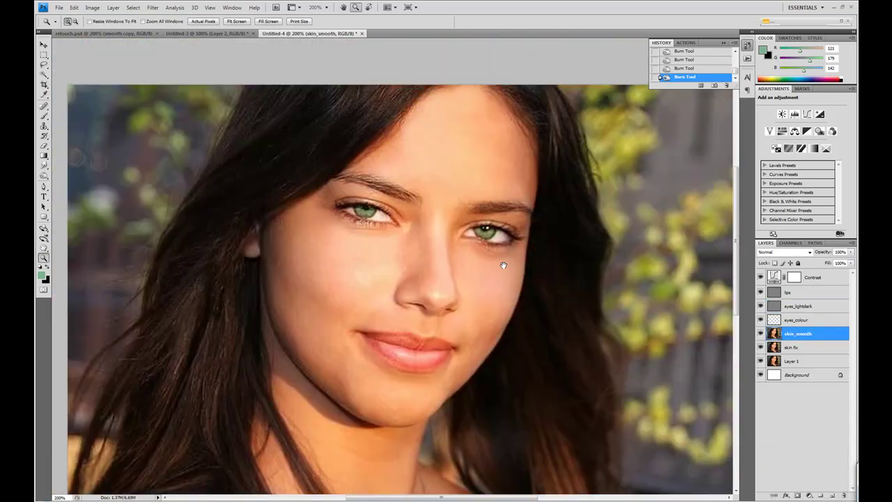
{"action": "left_click", "coordinate": [153, 7]}
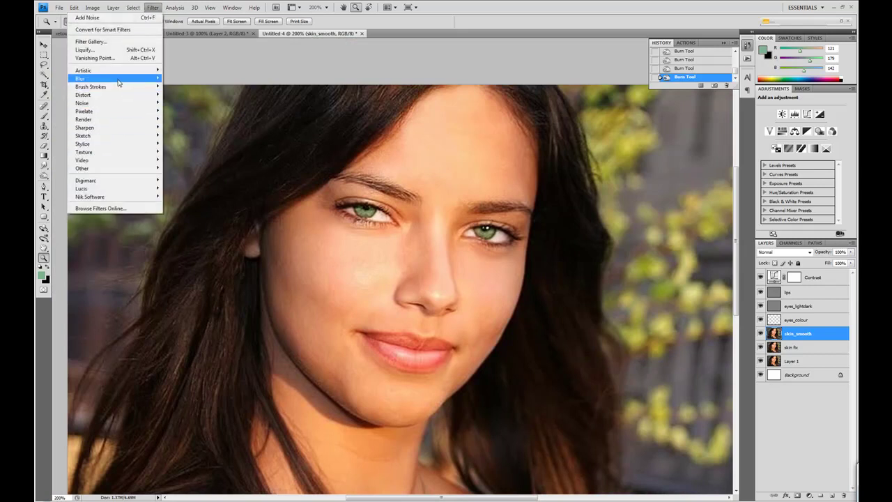
{"action": "mouse_move", "coordinate": [118, 83]}
{"action": "left_click", "coordinate": [185, 161]}
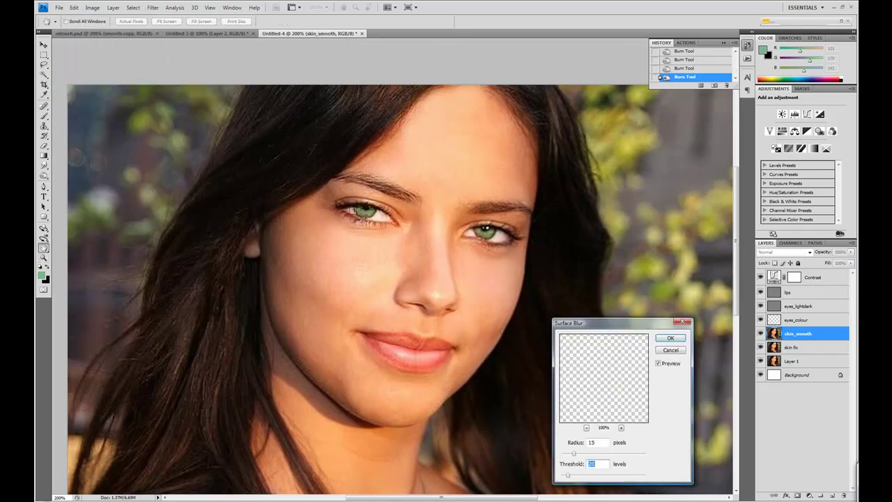
{"action": "left_click", "coordinate": [667, 338]}
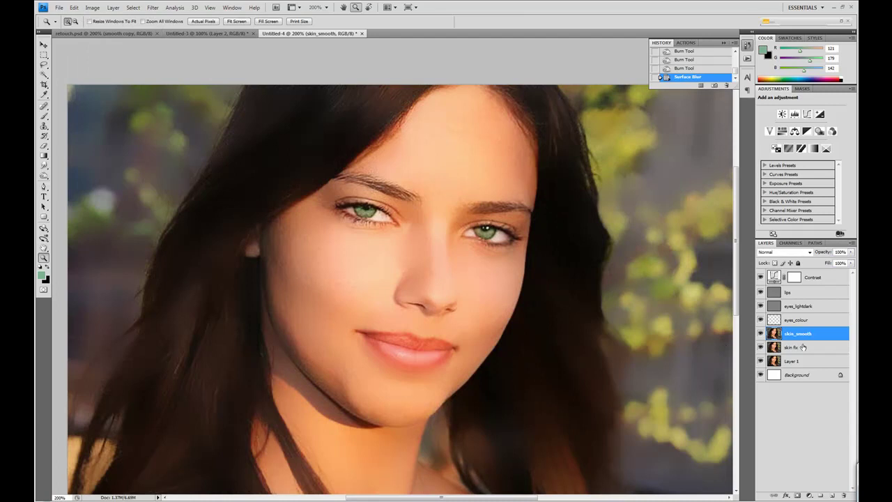
- Add a black layer mask to skin_smooth and paint white over the facial skin, using a smaller brush around the eyes
{"action": "left_click", "coordinate": [797, 495], "text": "alt"}
{"action": "key", "text": "d"}
{"action": "key", "text": "b"}
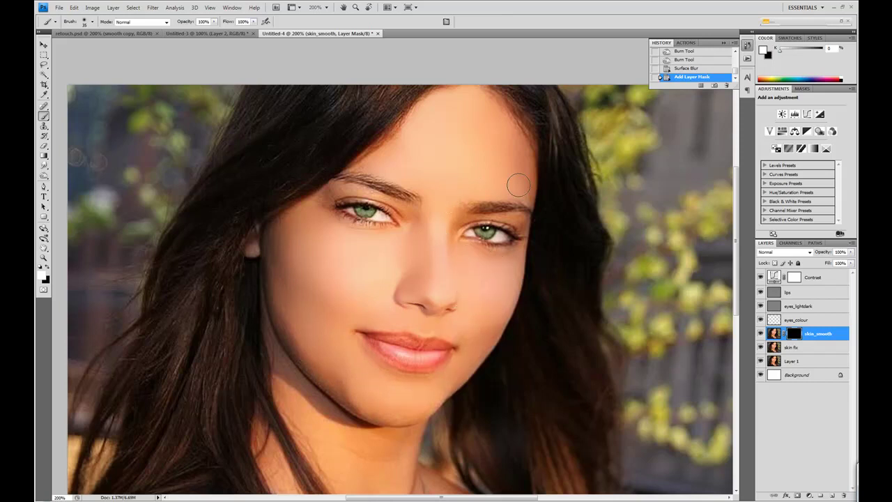
{"action": "left_click_drag", "start_coordinate": [432, 227], "coordinate": [417, 225]}
{"action": "key", "text": "bracketleft"}
{"action": "key", "text": "bracketleft"}
{"action": "mouse_move", "coordinate": [459, 231]}
{"action": "left_mouse_down"}
{"action": "mouse_move", "coordinate": [494, 219]}
{"action": "mouse_move", "coordinate": [517, 234]}
{"action": "left_mouse_up"}
- Paint white on the skin_smooth mask over the neck, chest and shoulder to smooth them as well
{"action": "left_click_drag", "start_coordinate": [346, 376], "coordinate": [327, 205]}
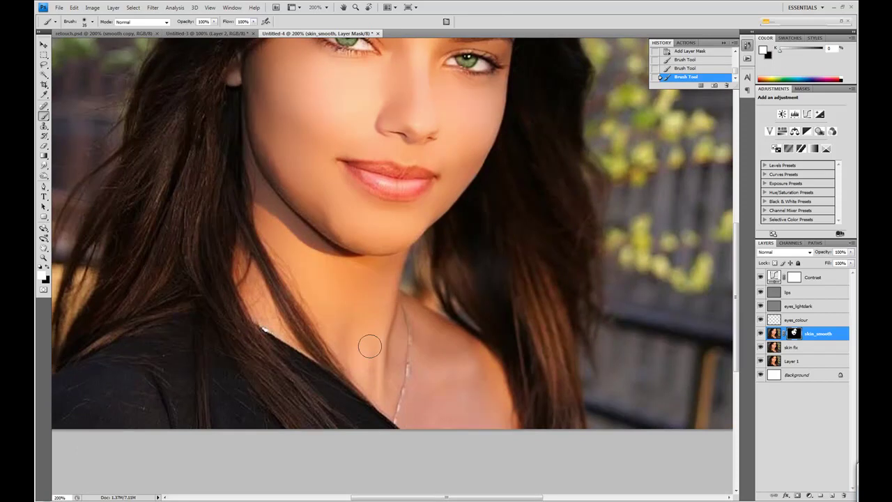
{"action": "mouse_move", "coordinate": [428, 364]}
{"action": "left_mouse_down"}
{"action": "mouse_move", "coordinate": [433, 344]}
{"action": "mouse_move", "coordinate": [474, 373]}
{"action": "mouse_move", "coordinate": [503, 418]}
{"action": "left_mouse_up"}
{"action": "left_click_drag", "start_coordinate": [275, 321], "coordinate": [267, 311]}
- Compare the face without the skin smoothing and set the skin_smooth layer's opacity to 70%
{"action": "left_click_drag", "start_coordinate": [279, 177], "coordinate": [290, 341]}
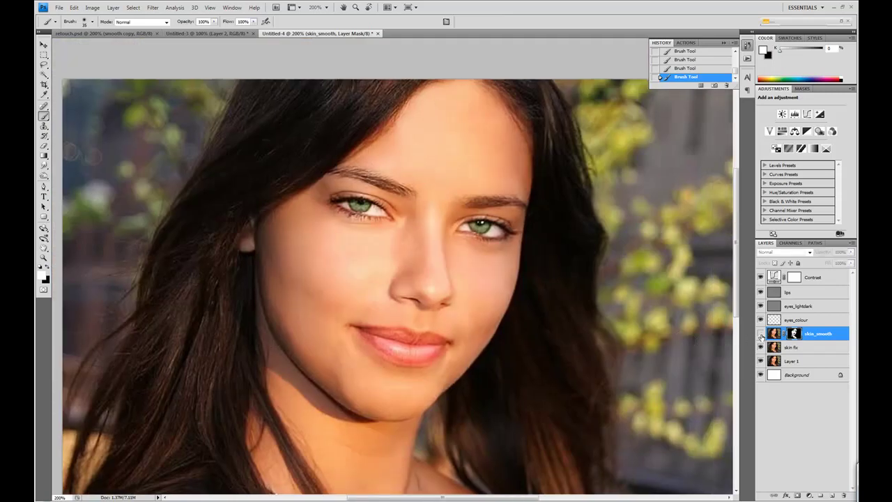
{"action": "left_click_drag", "start_coordinate": [835, 260], "coordinate": [840, 260]}
{"action": "key", "text": "Return"}
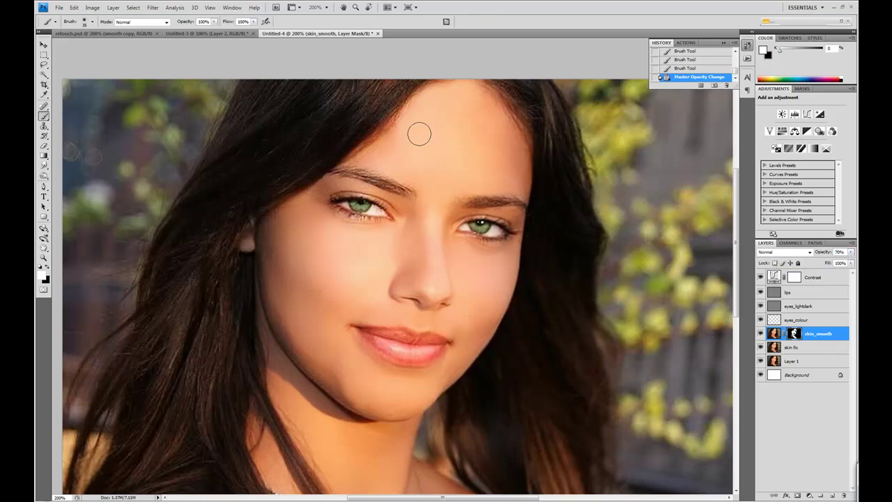
- Duplicate the skin_smooth layer with its mask and rename the copy "texture"
{"action": "left_click_drag", "start_coordinate": [810, 336], "coordinate": [832, 494]}
{"action": "double_click", "coordinate": [823, 333]}
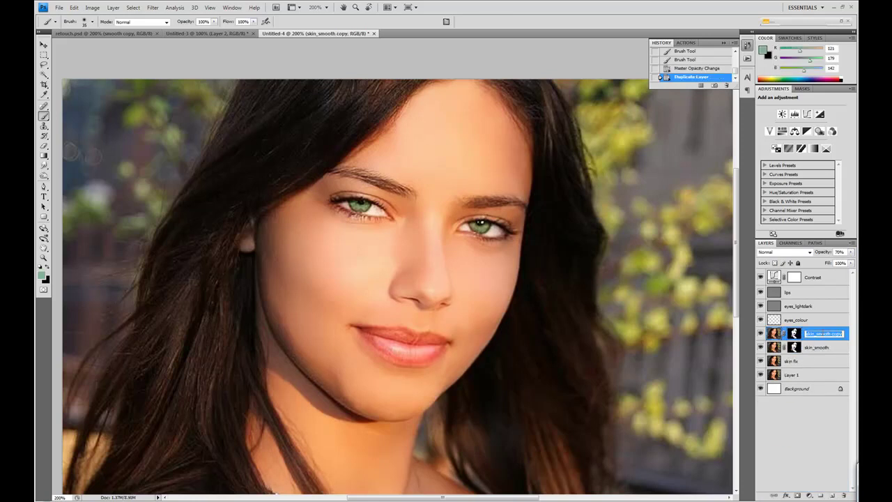
{"action": "type", "text": "texture"}
{"action": "key", "text": "Return"}
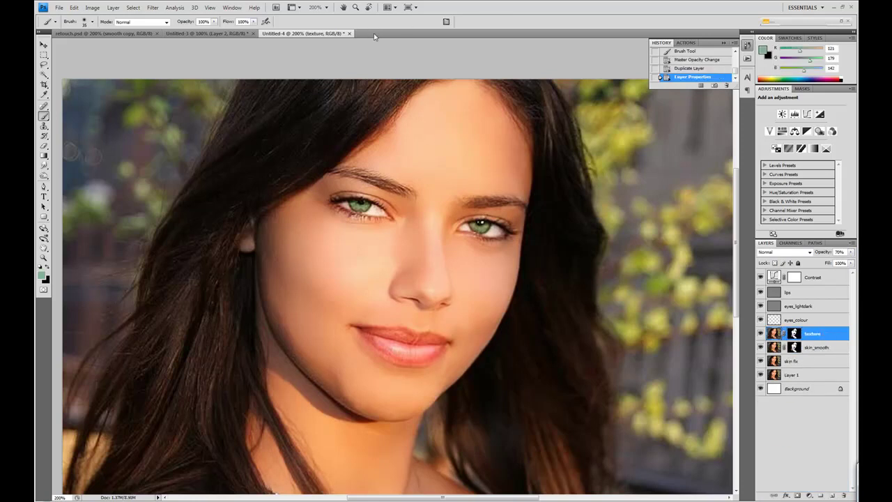
- Add 4% Gaussian monochromatic noise to the texture layer
{"action": "left_click", "coordinate": [152, 7]}
{"action": "mouse_move", "coordinate": [132, 103]}
{"action": "left_click", "coordinate": [175, 103]}
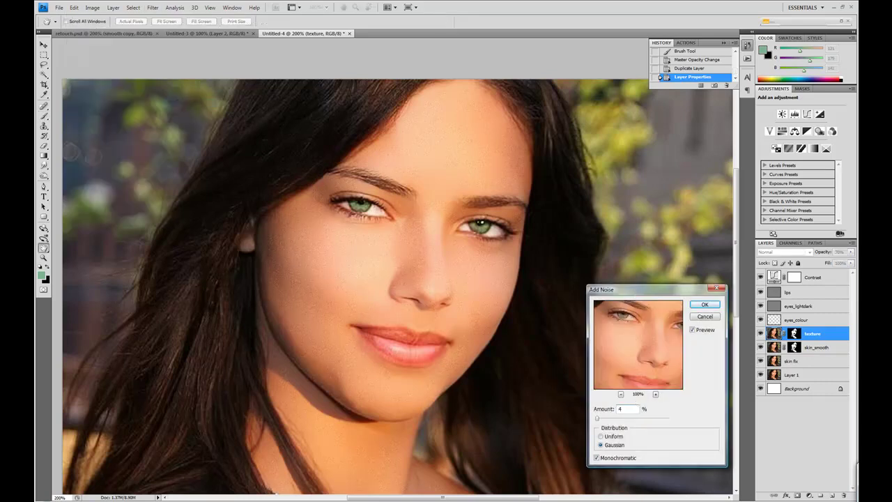
{"action": "key", "text": "Return"}
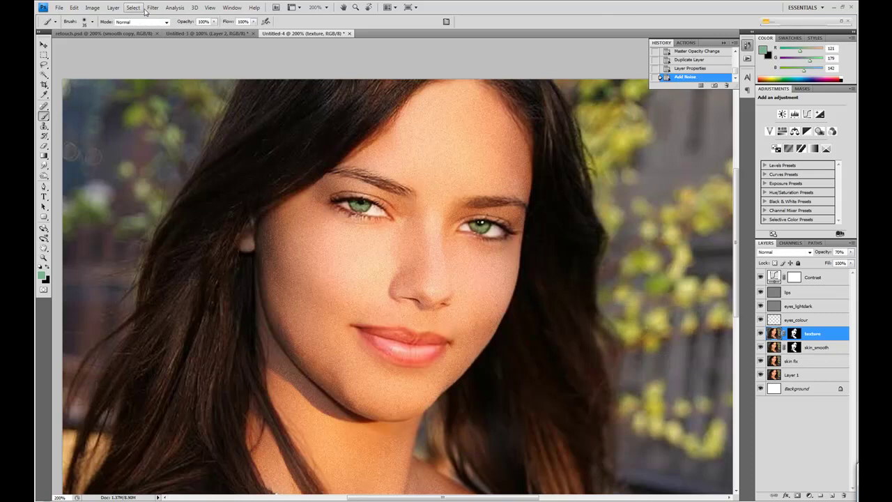
- Soften the texture layer's noise with a 0.2-pixel Gaussian Blur and set the layer's opacity to 35%
{"action": "left_click", "coordinate": [153, 7]}
{"action": "mouse_move", "coordinate": [136, 79]}
{"action": "left_click", "coordinate": [183, 114]}
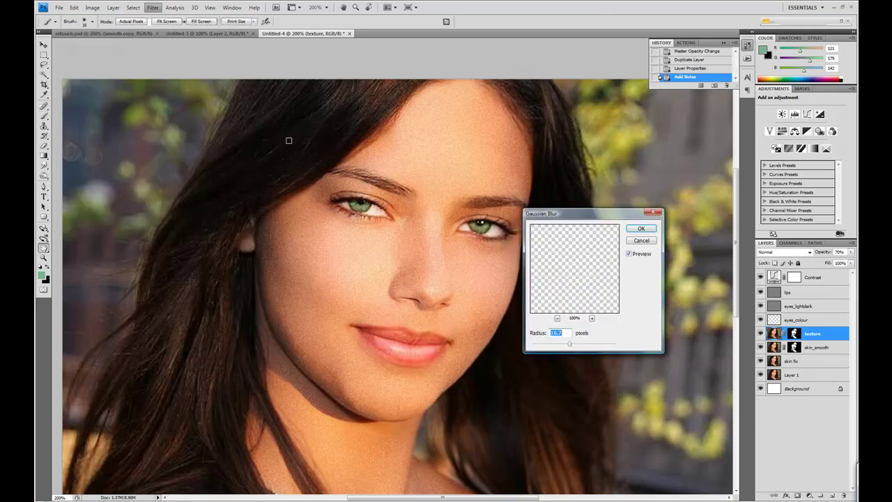
{"action": "left_click_drag", "start_coordinate": [568, 346], "coordinate": [536, 347]}
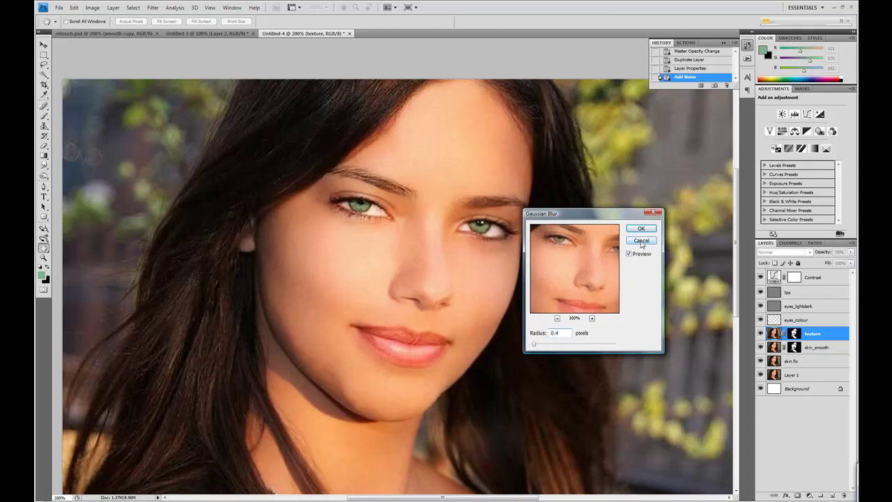
{"action": "key", "text": "Return"}
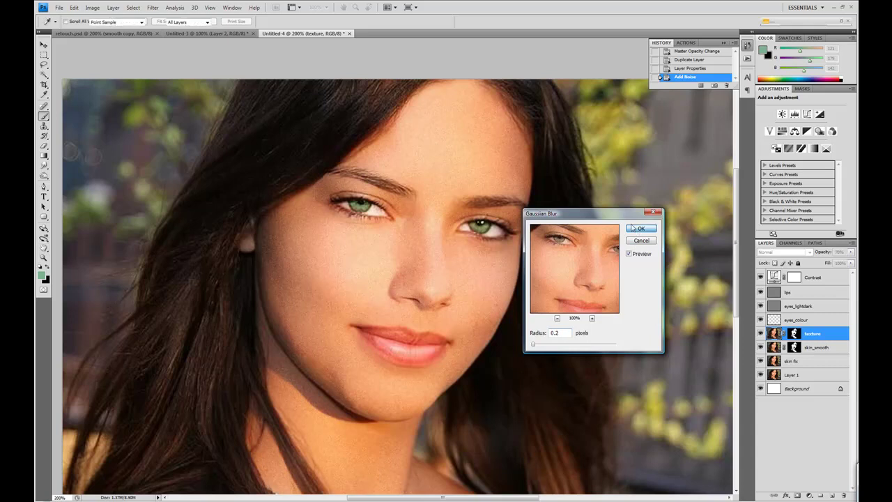
{"action": "left_click", "coordinate": [850, 253]}
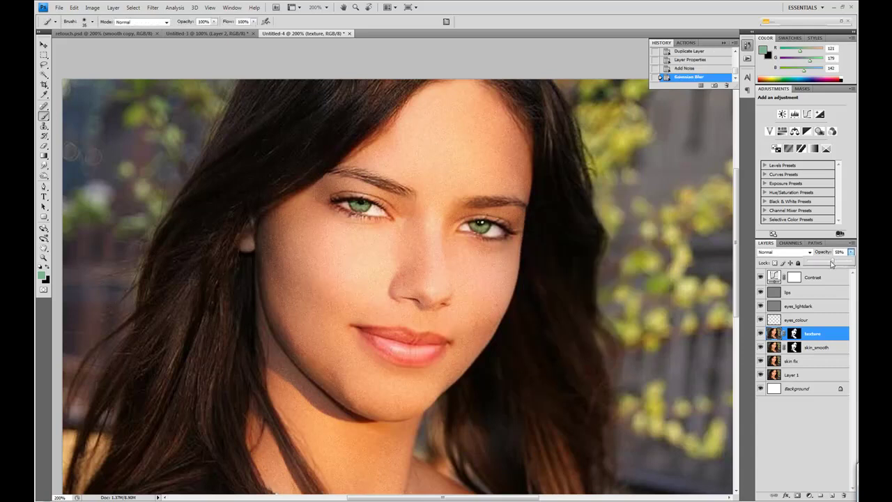
{"action": "left_click_drag", "start_coordinate": [822, 264], "coordinate": [824, 262]}
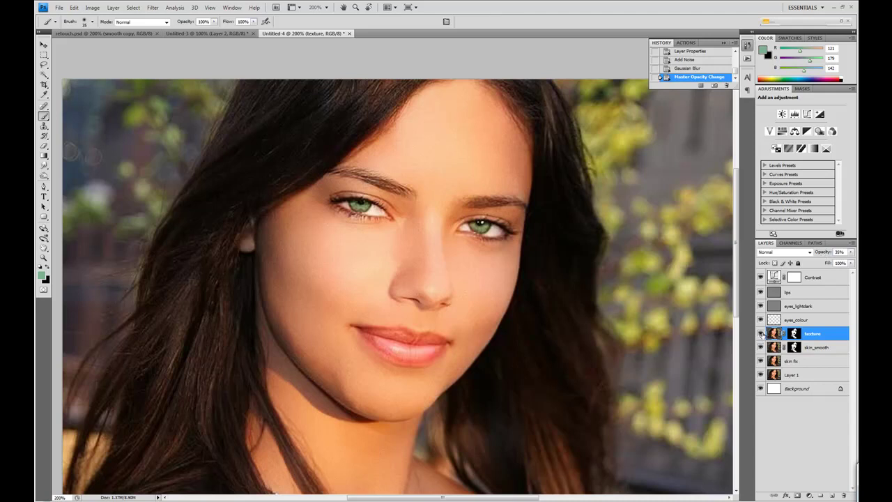
- Add a new layer above the lips layer and rename it "eye_makeup"
{"action": "left_click_drag", "start_coordinate": [441, 313], "coordinate": [460, 356]}
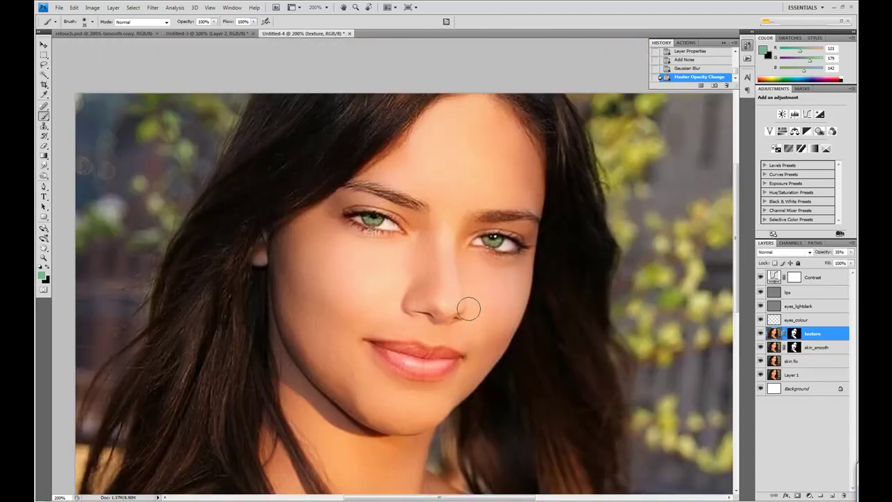
{"action": "left_click", "coordinate": [803, 293]}
{"action": "left_click", "coordinate": [832, 495]}
{"action": "double_click", "coordinate": [794, 292]}
{"action": "type", "text": "eye_makeup"}
{"action": "key", "text": "Return"}
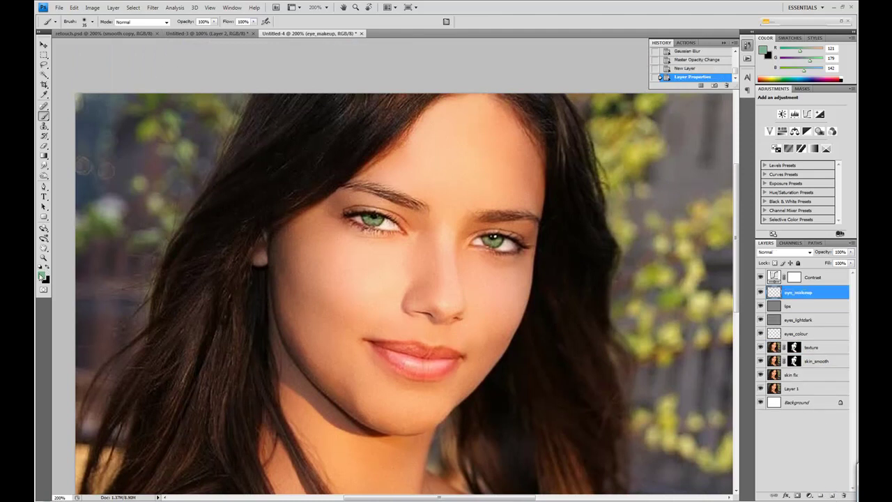
- Paint light green eyeshadow (RGB 177, 198, 150) over both upper eyelids on the eye_makeup layer
{"action": "left_click", "coordinate": [43, 276]}
{"action": "left_click_drag", "start_coordinate": [493, 389], "coordinate": [493, 393]}
{"action": "mouse_move", "coordinate": [419, 324]}
{"action": "left_mouse_down"}
{"action": "mouse_move", "coordinate": [411, 348]}
{"action": "mouse_move", "coordinate": [392, 331]}
{"action": "left_mouse_up"}
{"action": "left_click", "coordinate": [563, 301]}
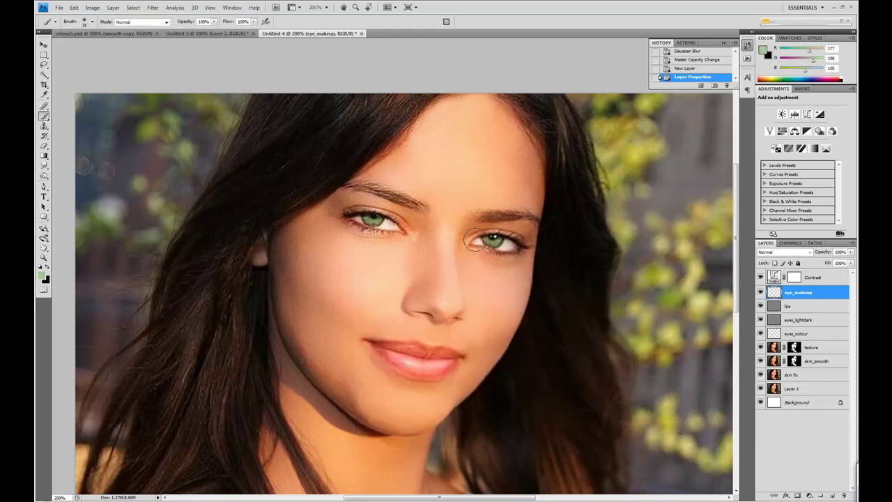
{"action": "left_click_drag", "start_coordinate": [466, 237], "coordinate": [527, 232]}
{"action": "mouse_move", "coordinate": [422, 226]}
{"action": "left_mouse_down"}
{"action": "mouse_move", "coordinate": [328, 198]}
{"action": "mouse_move", "coordinate": [418, 226]}
{"action": "left_mouse_up"}
- Set the eye_makeup layer to Soft Light and adjust its Hue/Saturation to hue +2 and saturation +11
{"action": "left_click", "coordinate": [809, 252]}
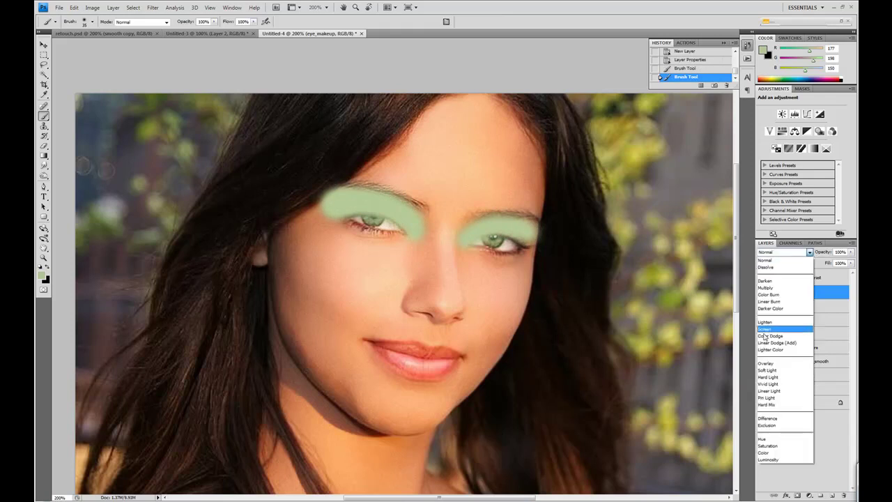
{"action": "left_click", "coordinate": [781, 365]}
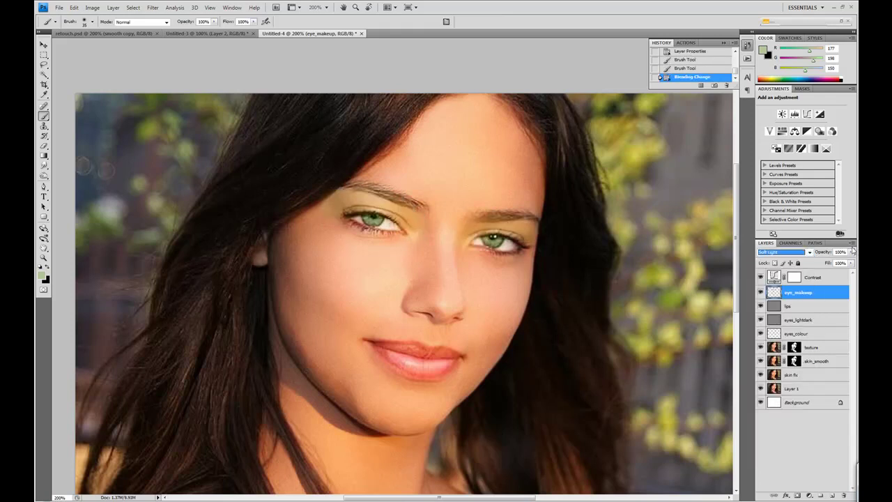
{"action": "key", "text": "ctrl+u"}
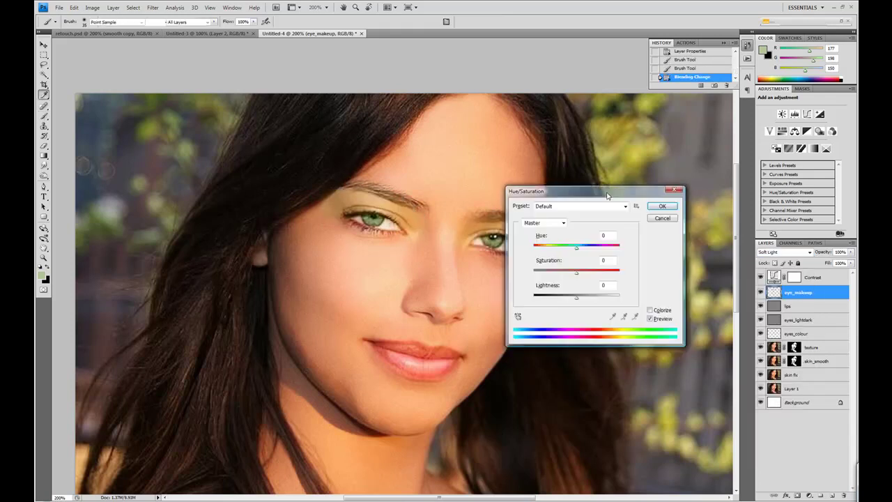
{"action": "left_click_drag", "start_coordinate": [600, 188], "coordinate": [607, 318]}
{"action": "left_click_drag", "start_coordinate": [585, 369], "coordinate": [563, 371]}
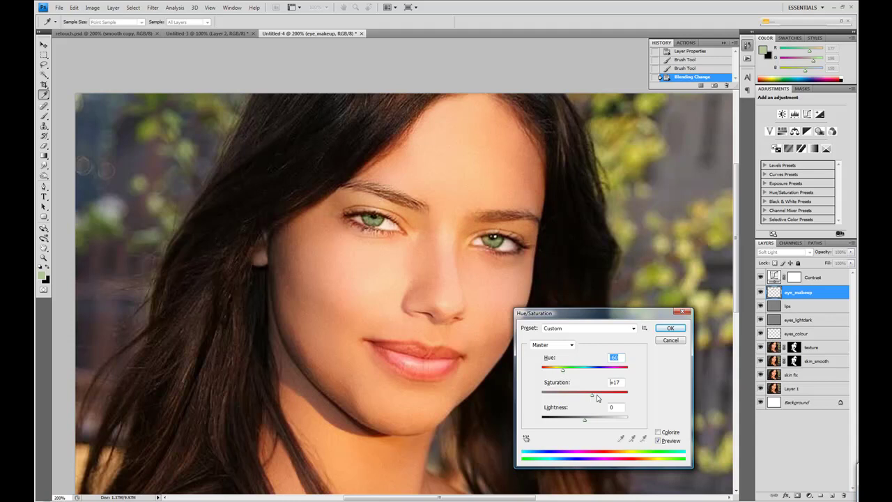
{"action": "left_click_drag", "start_coordinate": [597, 397], "coordinate": [586, 372]}
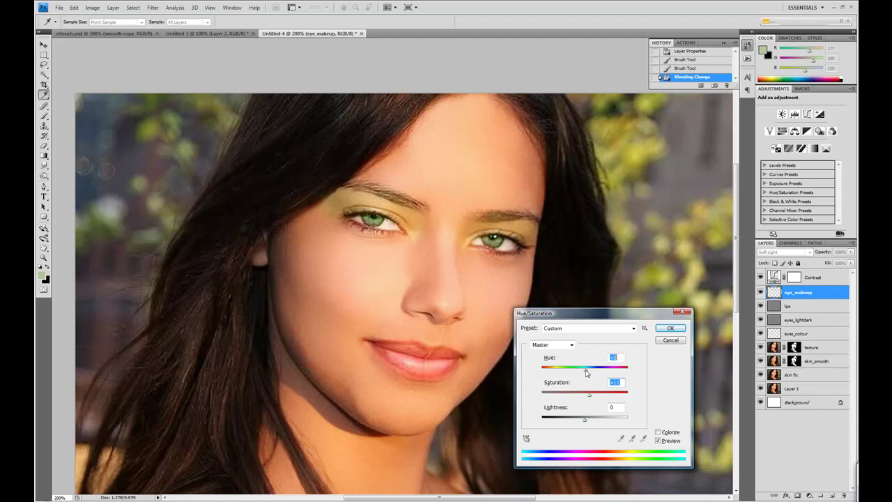
{"action": "left_click", "coordinate": [669, 332]}
- Erase the eyeshadow colour from both eyebrows and from the eyes themselves
{"action": "left_click", "coordinate": [43, 258]}
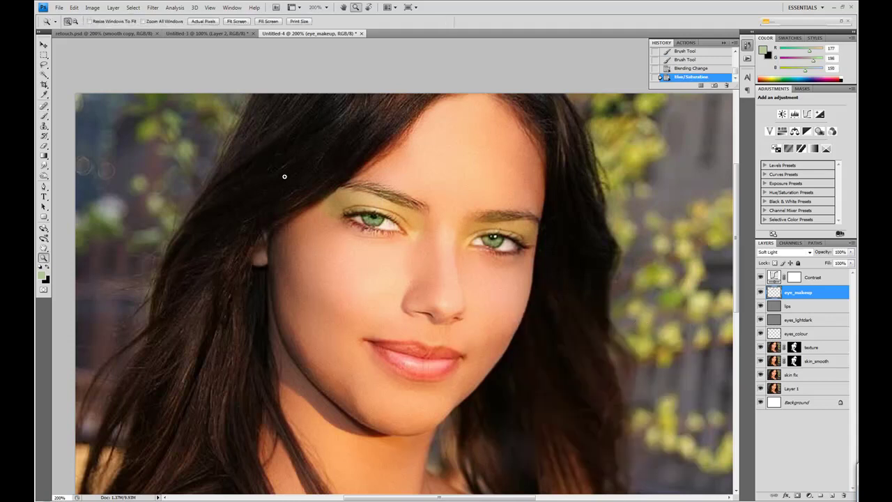
{"action": "left_click_drag", "start_coordinate": [593, 285], "coordinate": [593, 285]}
{"action": "key", "text": "e"}
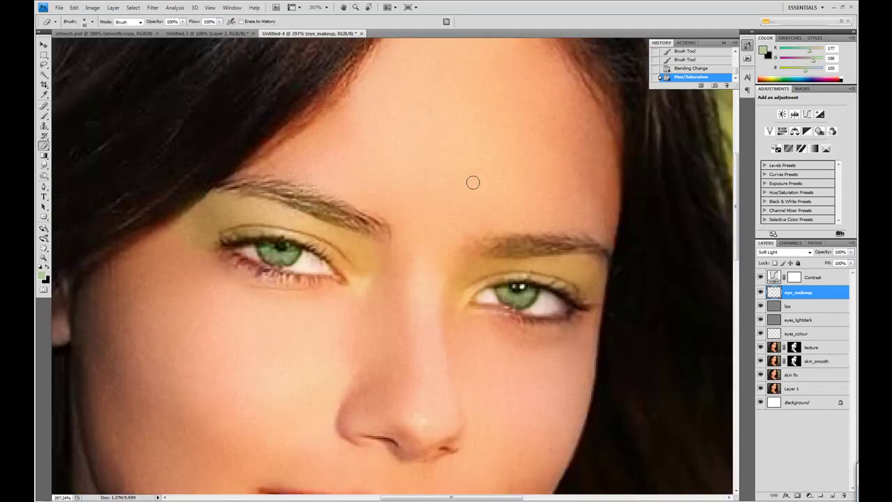
{"action": "mouse_move", "coordinate": [587, 228]}
{"action": "left_mouse_down"}
{"action": "mouse_move", "coordinate": [499, 230]}
{"action": "mouse_move", "coordinate": [321, 193]}
{"action": "mouse_move", "coordinate": [225, 160]}
{"action": "mouse_move", "coordinate": [439, 218]}
{"action": "left_mouse_up"}
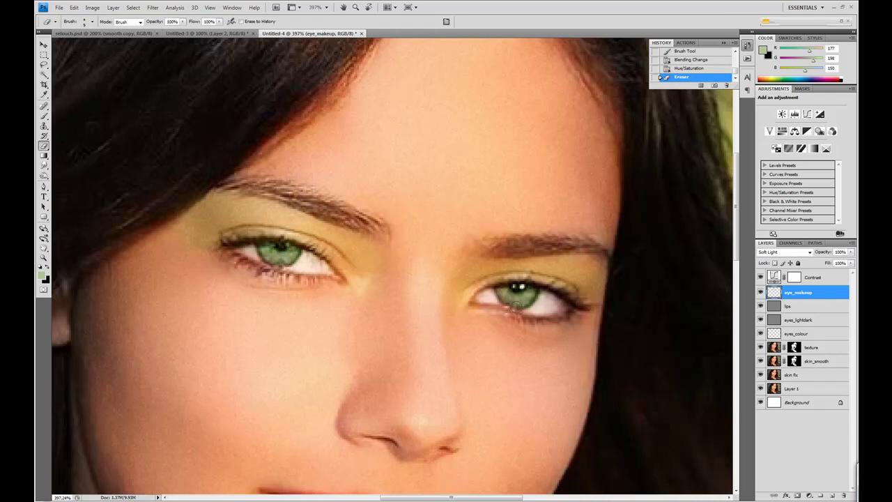
{"action": "left_click_drag", "start_coordinate": [525, 294], "coordinate": [518, 296]}
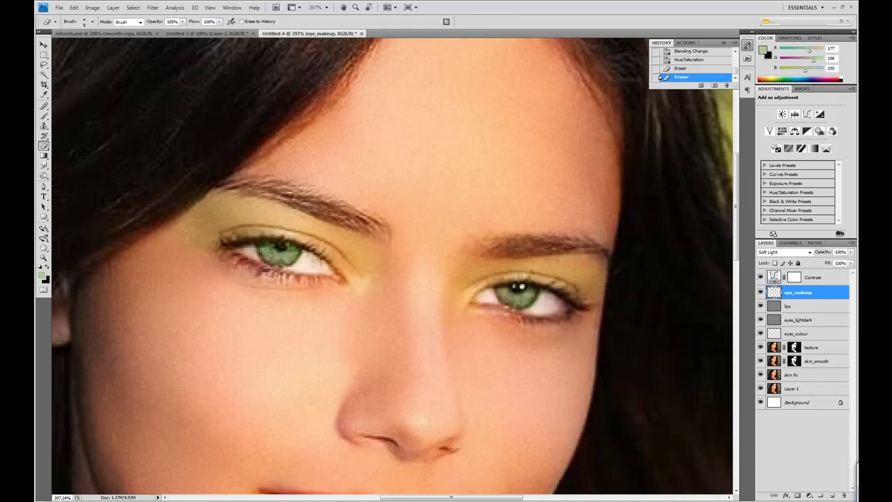
{"action": "left_click", "coordinate": [324, 275]}
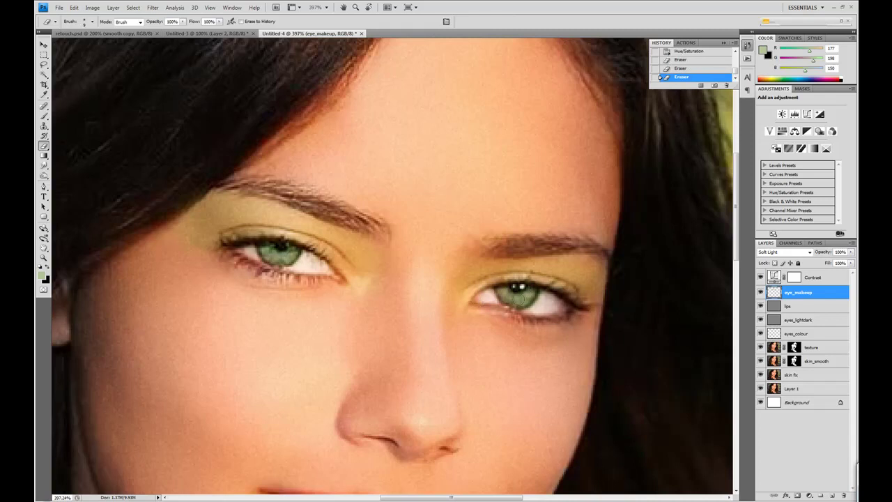
- Soften the outer edges of the eyeshadow with a larger Eraser at 47% opacity
{"action": "key", "text": "bracketright"}
{"action": "key", "text": "bracketright"}
{"action": "key", "text": "bracketright"}
{"action": "key", "text": "bracketright"}
{"action": "key", "text": "bracketright"}
{"action": "left_click", "coordinate": [182, 21]}
{"action": "left_click_drag", "start_coordinate": [181, 30], "coordinate": [159, 31]}
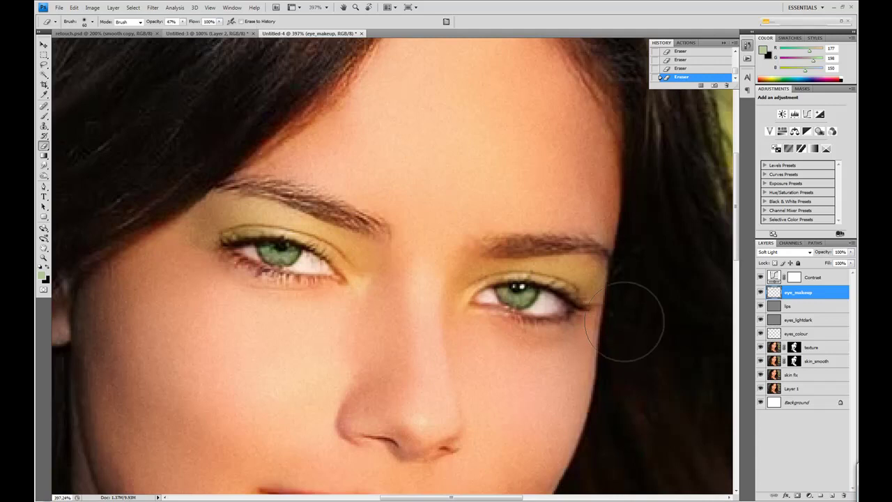
- Burn the eyeshadow along the upper lash lines and dodge it beneath both eyebrows
{"action": "left_click", "coordinate": [44, 258]}
{"action": "left_click", "coordinate": [429, 266], "text": "alt"}
{"action": "left_click", "coordinate": [433, 266], "text": "alt"}
{"action": "left_click", "coordinate": [432, 266]}
{"action": "left_click", "coordinate": [424, 262]}
{"action": "left_click_drag", "start_coordinate": [49, 174], "coordinate": [77, 184]}
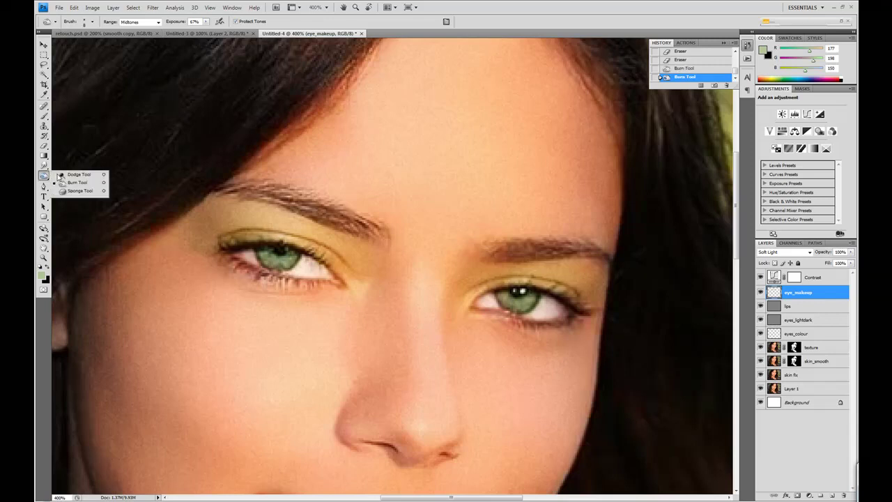
{"action": "mouse_move", "coordinate": [223, 217]}
{"action": "left_mouse_down"}
{"action": "mouse_move", "coordinate": [203, 223]}
{"action": "mouse_move", "coordinate": [248, 209]}
{"action": "left_mouse_up"}
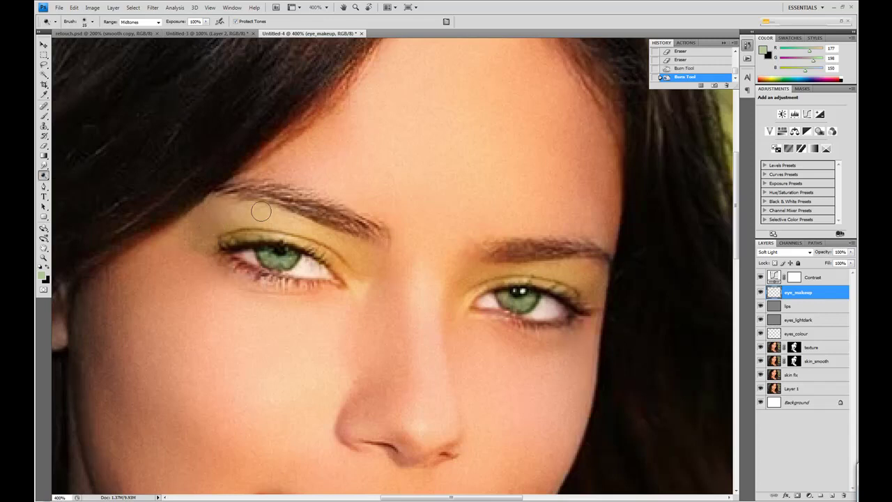
{"action": "mouse_move", "coordinate": [468, 283]}
{"action": "left_mouse_down"}
{"action": "mouse_move", "coordinate": [540, 264]}
{"action": "mouse_move", "coordinate": [594, 277]}
{"action": "left_mouse_up"}
- Compare the face without the eye makeup and set the eye_makeup layer's opacity to 60%
{"action": "double_click", "coordinate": [43, 258]}
{"action": "left_click", "coordinate": [404, 231]}
{"action": "left_click", "coordinate": [760, 292]}
{"action": "left_click", "coordinate": [760, 292]}
{"action": "left_click_drag", "start_coordinate": [836, 264], "coordinate": [835, 264]}
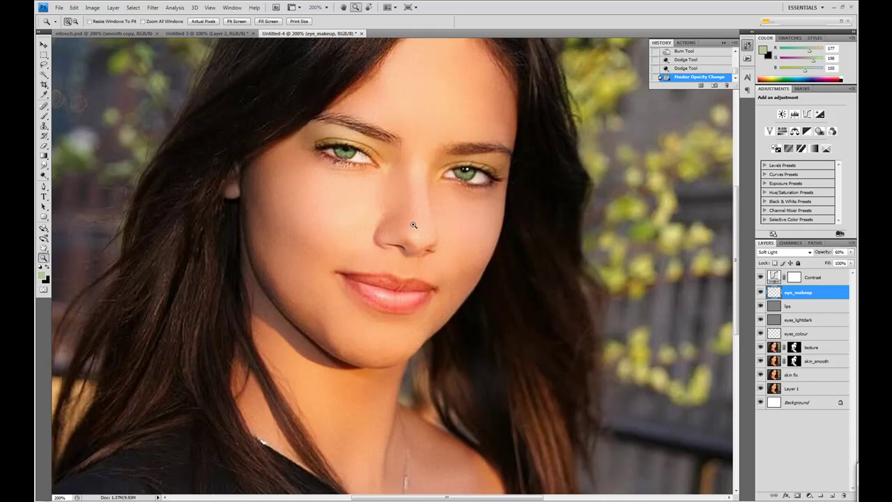
- Add a new layer above eye_makeup and rename it "hair"
{"action": "left_click_drag", "start_coordinate": [411, 234], "coordinate": [419, 258]}
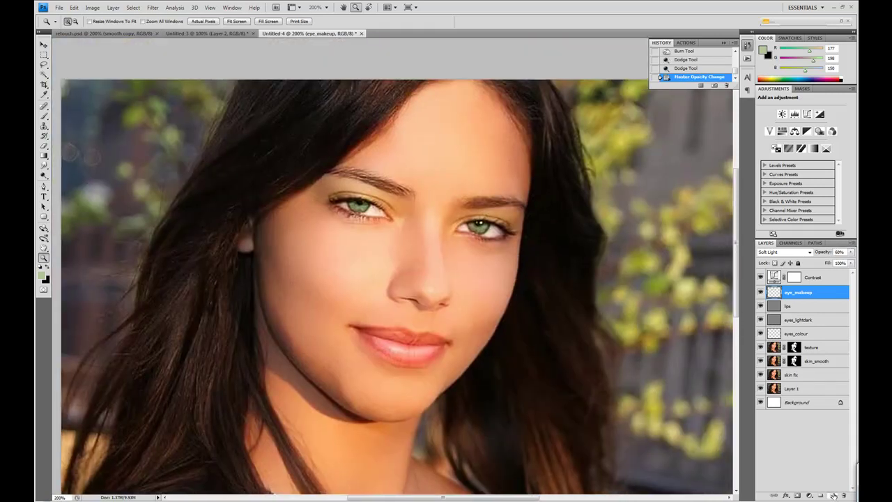
{"action": "left_click", "coordinate": [833, 495]}
{"action": "double_click", "coordinate": [792, 294]}
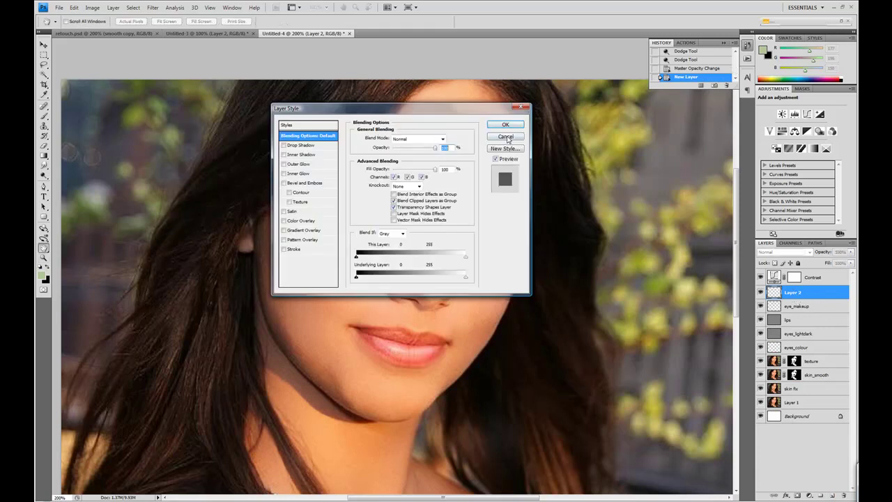
{"action": "key", "text": "Escape"}
{"action": "key", "text": "Return"}
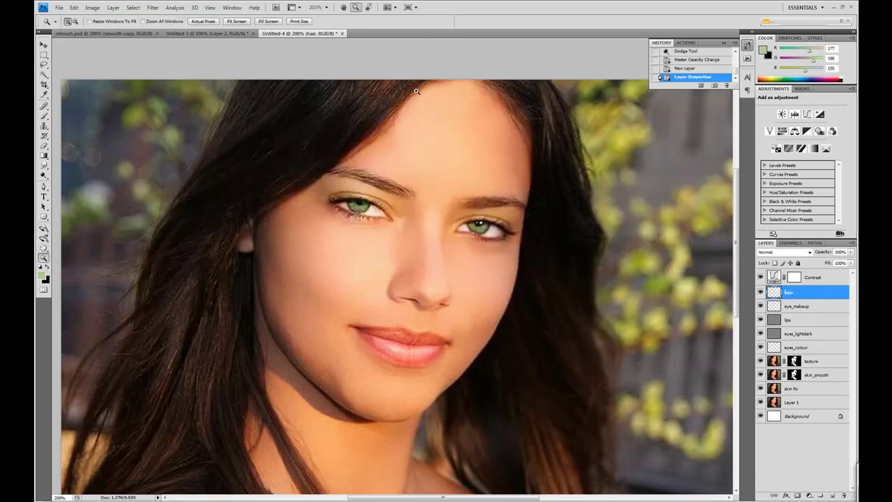
- Fill the hair layer with neutral gray and set its blend mode to Soft Light
{"action": "left_click", "coordinate": [75, 8]}
{"action": "left_click", "coordinate": [105, 132]}
{"action": "left_click", "coordinate": [488, 152]}
{"action": "left_click", "coordinate": [784, 251]}
{"action": "left_click", "coordinate": [780, 369]}
- Brighten the hair strands on both sides of the face with the Dodge tool, using the Highlights range and 52% exposure
{"action": "key", "text": "o"}
{"action": "mouse_move", "coordinate": [353, 108]}
{"action": "left_mouse_down"}
{"action": "mouse_move", "coordinate": [333, 76]}
{"action": "mouse_move", "coordinate": [380, 76]}
{"action": "mouse_move", "coordinate": [345, 122]}
{"action": "left_mouse_up"}
{"action": "left_click", "coordinate": [158, 23]}
{"action": "left_click", "coordinate": [139, 46]}
{"action": "left_click", "coordinate": [205, 22]}
{"action": "left_click", "coordinate": [185, 32]}
{"action": "mouse_move", "coordinate": [207, 282]}
{"action": "left_mouse_down"}
{"action": "mouse_move", "coordinate": [154, 355]}
{"action": "mouse_move", "coordinate": [187, 415]}
{"action": "left_mouse_up"}
{"action": "mouse_move", "coordinate": [210, 307]}
{"action": "left_mouse_down"}
{"action": "mouse_move", "coordinate": [186, 438]}
{"action": "mouse_move", "coordinate": [200, 299]}
{"action": "left_mouse_up"}
{"action": "left_click_drag", "start_coordinate": [185, 261], "coordinate": [130, 338]}
{"action": "mouse_move", "coordinate": [434, 147]}
{"action": "left_mouse_down"}
{"action": "mouse_move", "coordinate": [350, 247]}
{"action": "mouse_move", "coordinate": [343, 189]}
{"action": "left_mouse_up"}
{"action": "mouse_move", "coordinate": [432, 320]}
{"action": "left_mouse_down"}
{"action": "mouse_move", "coordinate": [474, 460]}
{"action": "mouse_move", "coordinate": [453, 359]}
{"action": "left_mouse_up"}
{"action": "mouse_move", "coordinate": [442, 171]}
{"action": "left_mouse_down"}
{"action": "mouse_move", "coordinate": [455, 271]}
{"action": "mouse_move", "coordinate": [488, 387]}
{"action": "left_mouse_up"}
{"action": "left_click_drag", "start_coordinate": [411, 161], "coordinate": [461, 214]}
{"action": "mouse_move", "coordinate": [489, 164]}
{"action": "left_mouse_down"}
{"action": "mouse_move", "coordinate": [502, 297]}
{"action": "mouse_move", "coordinate": [472, 231]}
{"action": "left_mouse_up"}
- Set the hair layer's opacity to 30% and compare the photo with and without it
{"action": "left_click", "coordinate": [851, 253]}
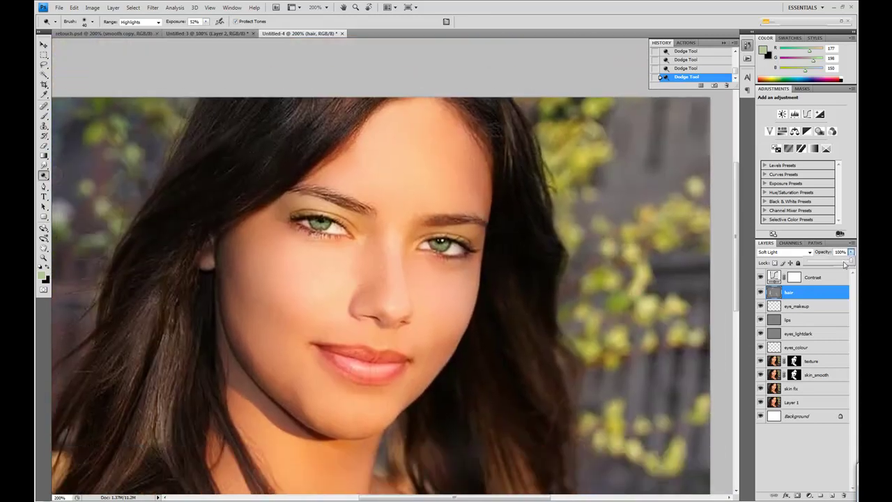
{"action": "left_click_drag", "start_coordinate": [818, 264], "coordinate": [801, 257]}
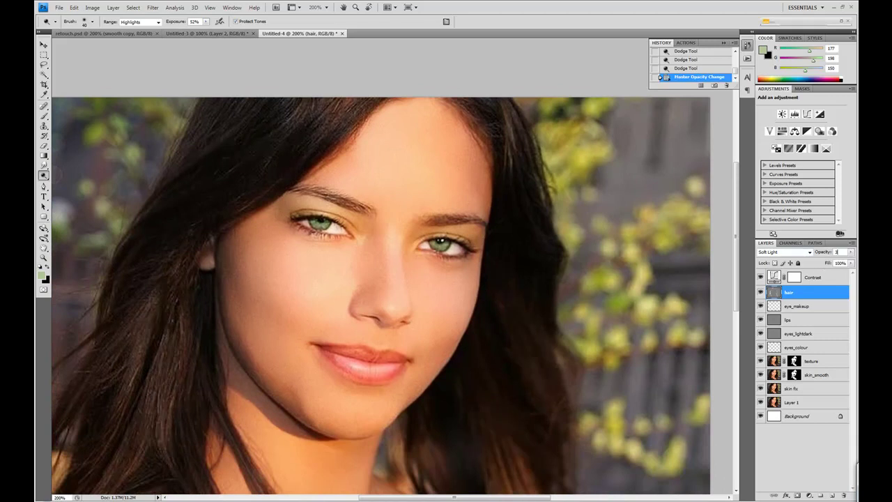
{"action": "left_click_drag", "start_coordinate": [456, 273], "coordinate": [487, 259]}
{"action": "left_click", "coordinate": [760, 293]}
{"action": "left_click", "coordinate": [760, 293]}
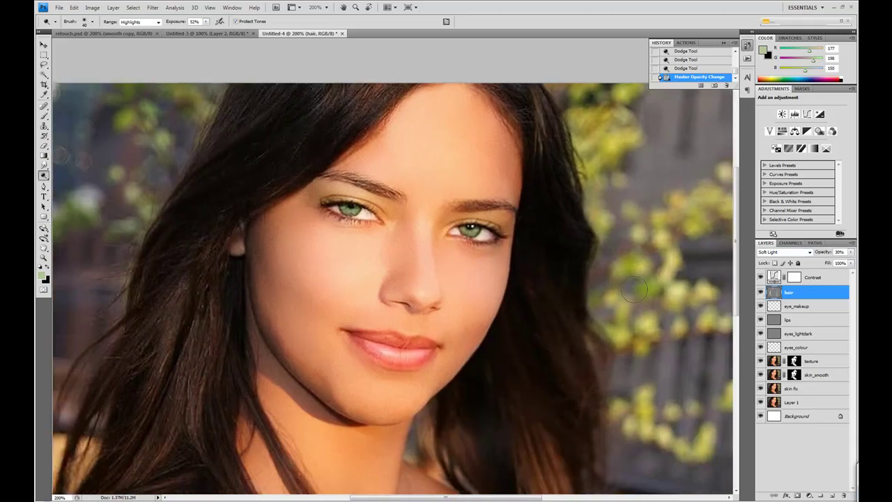
- Darken the shadowed strands of the hair with the Burn tool, using the Midtones range and 67% exposure
{"action": "right_click", "coordinate": [43, 174]}
{"action": "left_click", "coordinate": [70, 185]}
{"action": "mouse_move", "coordinate": [281, 121]}
{"action": "left_mouse_down"}
{"action": "mouse_move", "coordinate": [190, 209]}
{"action": "mouse_move", "coordinate": [170, 259]}
{"action": "left_mouse_up"}
{"action": "left_click_drag", "start_coordinate": [191, 293], "coordinate": [159, 408]}
{"action": "left_click_drag", "start_coordinate": [146, 372], "coordinate": [218, 385]}
{"action": "left_click_drag", "start_coordinate": [202, 445], "coordinate": [209, 363]}
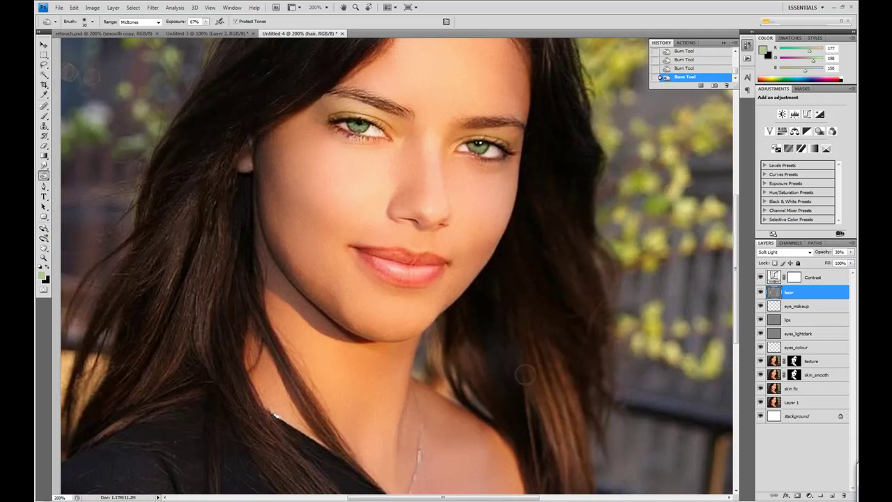
{"action": "left_click_drag", "start_coordinate": [532, 183], "coordinate": [531, 207]}
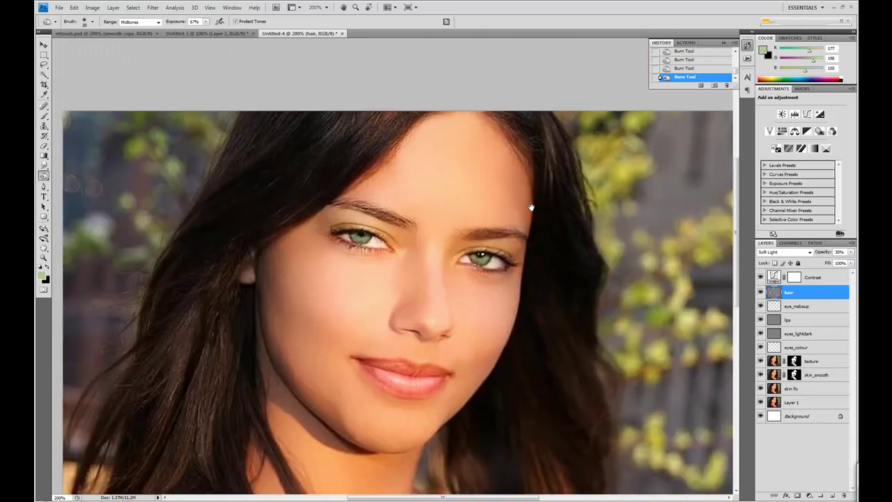
- Compare the photo with and without the hair layer, close up and at full view
{"action": "left_click", "coordinate": [760, 292]}
{"action": "left_click", "coordinate": [760, 292]}
{"action": "left_click_drag", "start_coordinate": [558, 342], "coordinate": [551, 308]}
{"action": "mouse_move", "coordinate": [546, 338]}
{"action": "left_mouse_down"}
{"action": "mouse_move", "coordinate": [553, 164]}
{"action": "mouse_move", "coordinate": [565, 356]}
{"action": "mouse_move", "coordinate": [544, 347]}
{"action": "left_mouse_up"}
{"action": "left_click", "coordinate": [45, 258]}
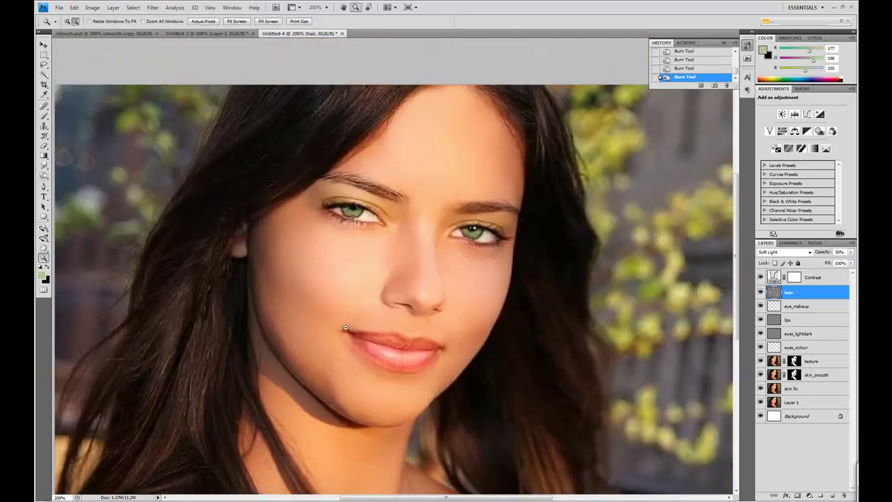
{"action": "left_click", "coordinate": [313, 293], "text": "alt"}
{"action": "left_click", "coordinate": [410, 255]}
{"action": "left_click", "coordinate": [410, 255], "text": "alt"}
- Paint a black vignette around the photo's edges on a new layer above Contrast and set its opacity to 35%
{"action": "left_click", "coordinate": [825, 277]}
{"action": "left_click", "coordinate": [831, 496]}
{"action": "left_click", "coordinate": [44, 116]}
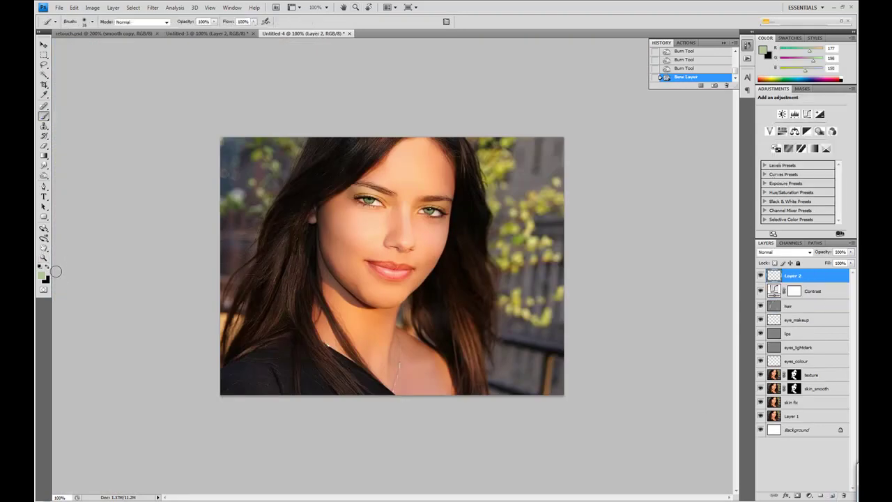
{"action": "left_click", "coordinate": [47, 267]}
{"action": "key", "text": "bracketright"}
{"action": "key", "text": "bracketright"}
{"action": "key", "text": "bracketright"}
{"action": "key", "text": "bracketright"}
{"action": "key", "text": "bracketright"}
{"action": "key", "text": "bracketright"}
{"action": "key", "text": "bracketright"}
{"action": "key", "text": "bracketright"}
{"action": "key", "text": "bracketright"}
{"action": "key", "text": "bracketright"}
{"action": "key", "text": "bracketright"}
{"action": "key", "text": "bracketright"}
{"action": "key", "text": "bracketright"}
{"action": "key", "text": "bracketright"}
{"action": "mouse_move", "coordinate": [133, 338]}
{"action": "left_mouse_down"}
{"action": "mouse_move", "coordinate": [201, 155]}
{"action": "mouse_move", "coordinate": [595, 221]}
{"action": "mouse_move", "coordinate": [200, 388]}
{"action": "mouse_move", "coordinate": [216, 205]}
{"action": "left_mouse_up"}
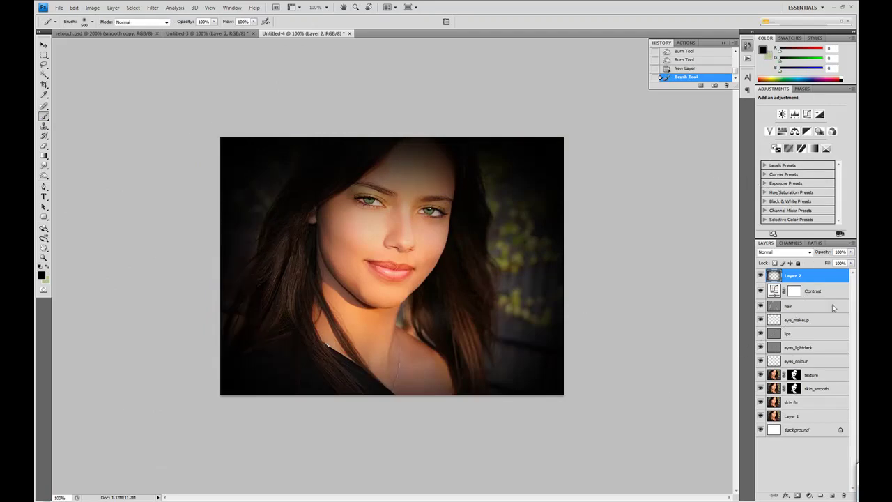
{"action": "left_click_drag", "start_coordinate": [850, 251], "coordinate": [826, 263]}
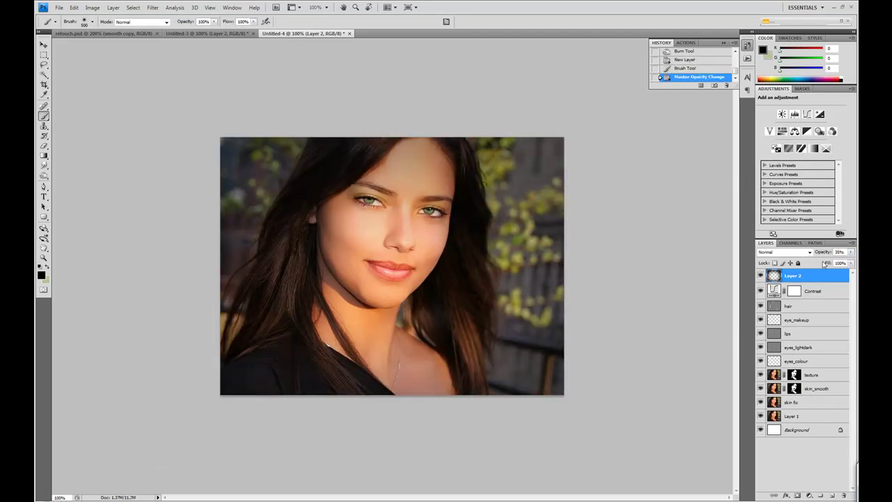
- Add a mask to the vignette layer and paint black over the face, hair and body to clear the darkening there
{"action": "left_click", "coordinate": [797, 495]}
{"action": "key", "text": "bracketleft"}
{"action": "key", "text": "bracketleft"}
{"action": "key", "text": "bracketleft"}
{"action": "key", "text": "bracketleft"}
{"action": "key", "text": "bracketleft"}
{"action": "key", "text": "bracketleft"}
{"action": "key", "text": "bracketleft"}
{"action": "key", "text": "x"}
{"action": "mouse_move", "coordinate": [358, 235]}
{"action": "left_mouse_down"}
{"action": "mouse_move", "coordinate": [412, 153]}
{"action": "mouse_move", "coordinate": [454, 198]}
{"action": "mouse_move", "coordinate": [367, 288]}
{"action": "mouse_move", "coordinate": [392, 364]}
{"action": "mouse_move", "coordinate": [432, 376]}
{"action": "mouse_move", "coordinate": [464, 265]}
{"action": "left_mouse_up"}
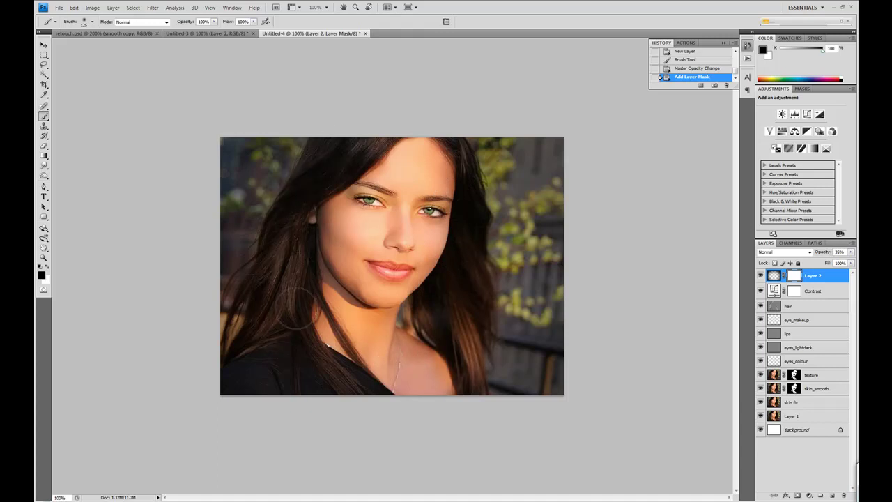
{"action": "mouse_move", "coordinate": [379, 185]}
{"action": "left_mouse_down"}
{"action": "mouse_move", "coordinate": [386, 330]}
{"action": "mouse_move", "coordinate": [434, 336]}
{"action": "mouse_move", "coordinate": [457, 305]}
{"action": "left_mouse_up"}
- Compare the photo with and without the vignette and inspect the face close up
{"action": "left_click", "coordinate": [760, 275]}
{"action": "left_click", "coordinate": [760, 276]}
{"action": "left_click", "coordinate": [760, 275]}
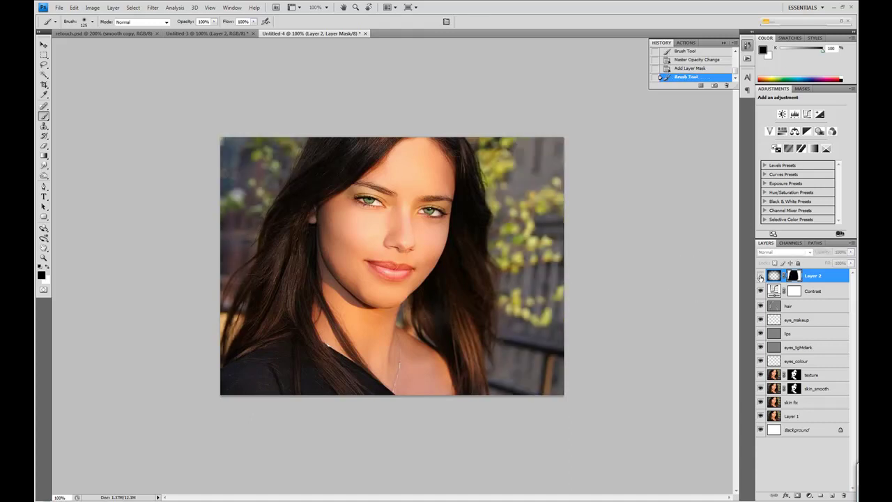
{"action": "left_click", "coordinate": [760, 276]}
{"action": "left_click", "coordinate": [43, 258]}
{"action": "left_click", "coordinate": [324, 250]}
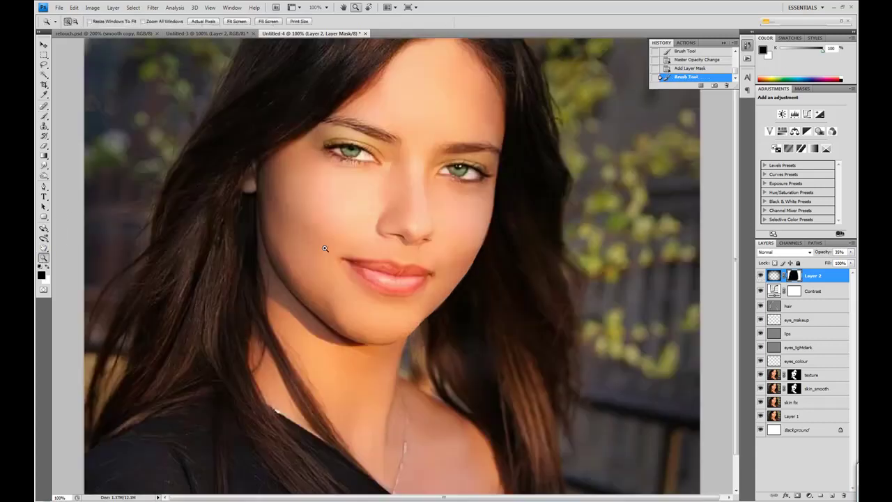
- Merge all the retouching layers from skin fix up to the vignette into one layer above Layer 1
{"action": "left_click", "coordinate": [787, 416], "text": "shift"}
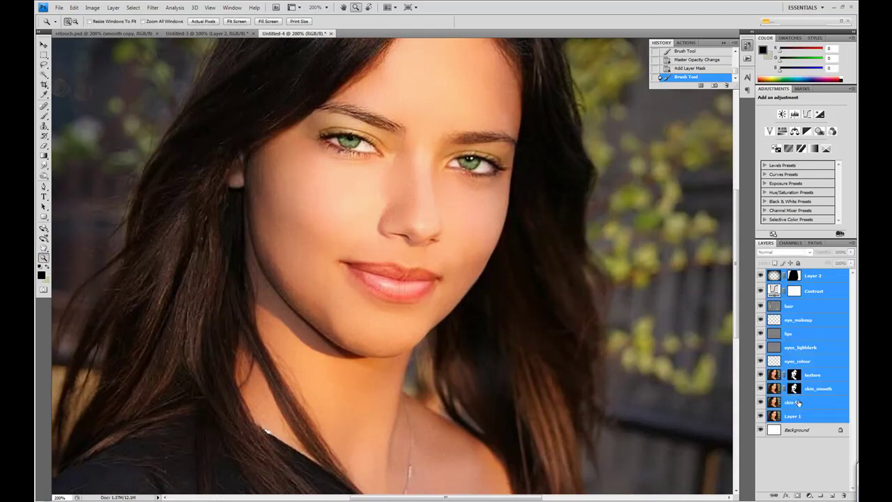
{"action": "left_click", "coordinate": [787, 416]}
{"action": "left_click", "coordinate": [820, 277], "text": "shift"}
{"action": "key", "text": "ctrl+e"}
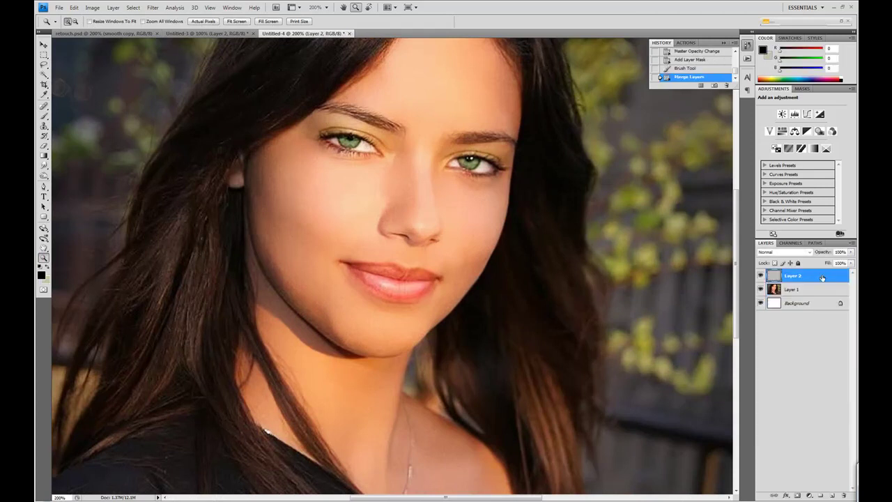
- Compare the merged retouch with the original photo
{"action": "left_click", "coordinate": [760, 277]}
{"action": "left_click", "coordinate": [761, 277]}
{"action": "left_click_drag", "start_coordinate": [518, 139], "coordinate": [526, 191]}
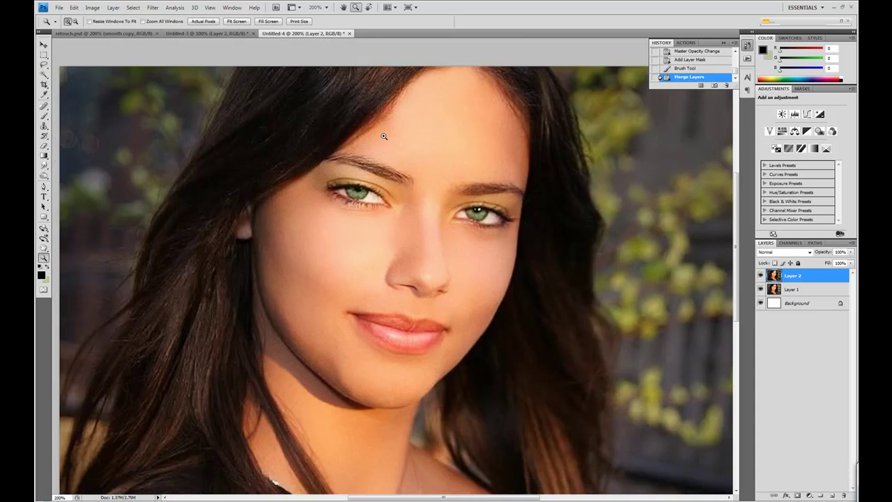
- Sharpen the merged layer with Unsharp Mask at amount 170%, radius 0.4 pixels and threshold 10 levels
{"action": "left_click", "coordinate": [153, 8]}
{"action": "mouse_move", "coordinate": [91, 127]}
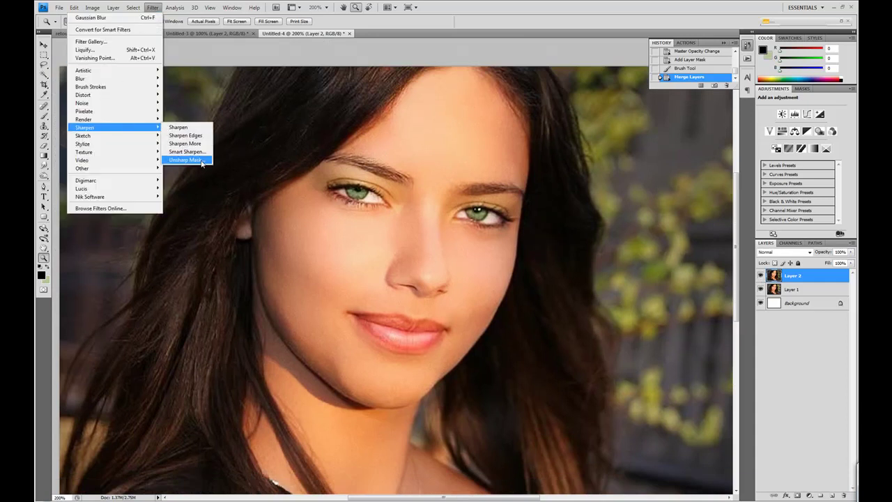
{"action": "left_click", "coordinate": [185, 160]}
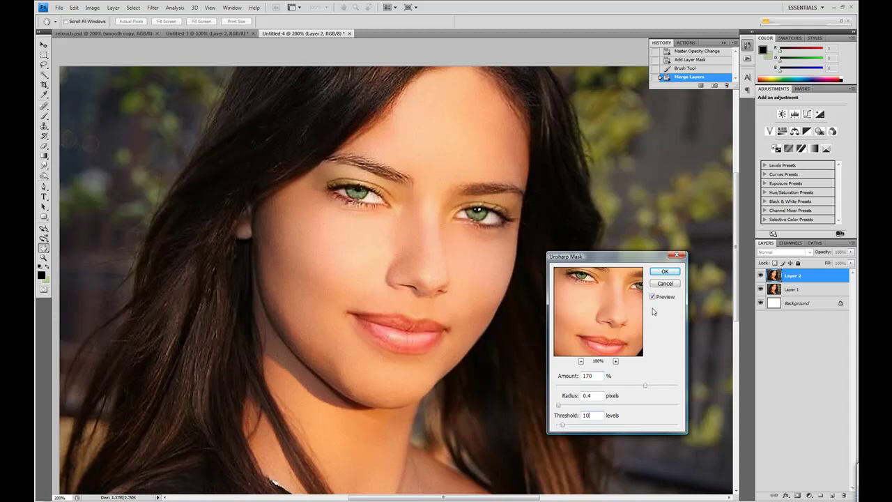
{"action": "left_click", "coordinate": [664, 272]}
- Compare the sharpened retouch with the original photo at 100% by toggling Layer 2's visibility
{"action": "key", "text": "z"}
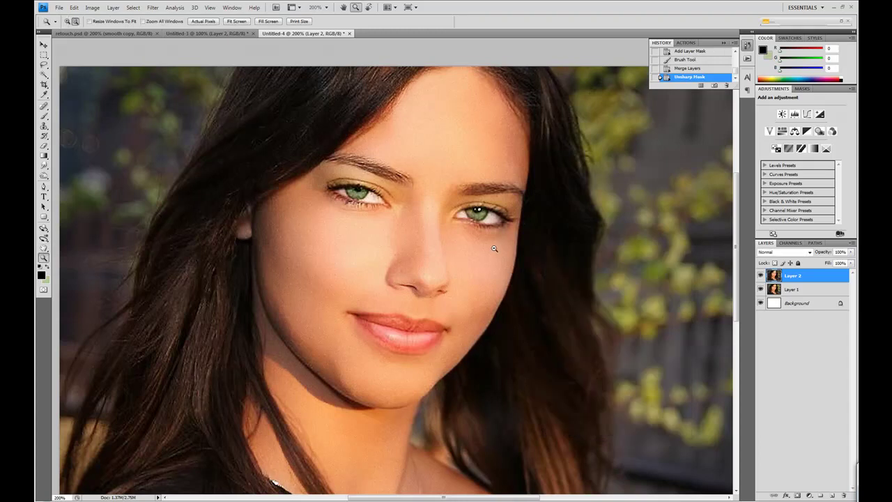
{"action": "left_click", "coordinate": [423, 240], "text": "alt"}
{"action": "left_click", "coordinate": [760, 275]}
{"action": "left_click", "coordinate": [760, 275]}
{"action": "left_click", "coordinate": [760, 276]}
{"action": "left_click", "coordinate": [760, 275]}
{"action": "left_click", "coordinate": [760, 275]}
{"action": "left_click", "coordinate": [760, 275]}
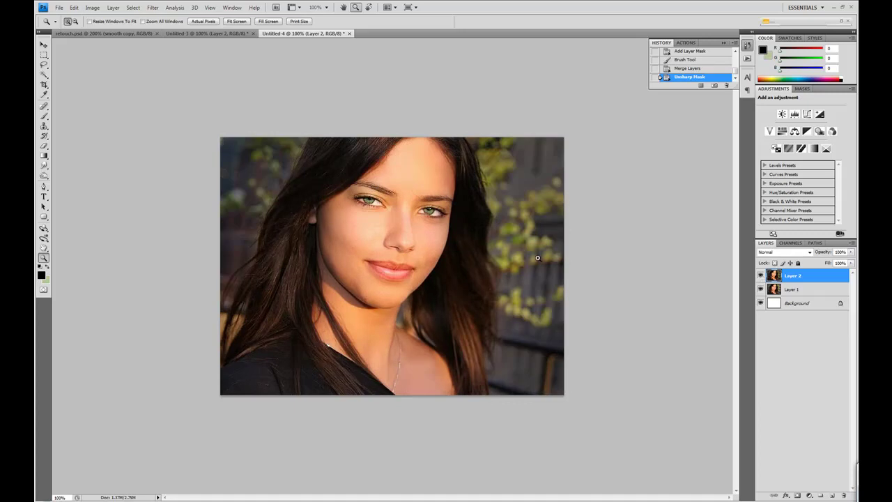
- Examine the face at 200% with Layer 2 hidden and shown to compare the retouch against the original close up
{"action": "left_click", "coordinate": [411, 252], "text": "alt"}
{"action": "left_click", "coordinate": [402, 249]}
{"action": "left_click", "coordinate": [402, 250]}
{"action": "left_click", "coordinate": [760, 275]}
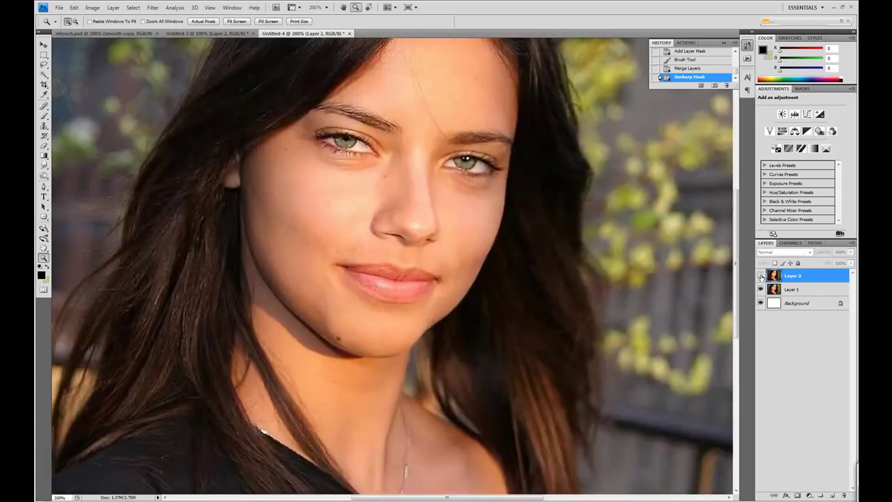
{"action": "left_click", "coordinate": [760, 275]}
{"action": "left_click", "coordinate": [760, 275]}
{"action": "left_click", "coordinate": [760, 275]}
{"action": "left_click", "coordinate": [760, 275]}
{"action": "left_click", "coordinate": [760, 275]}
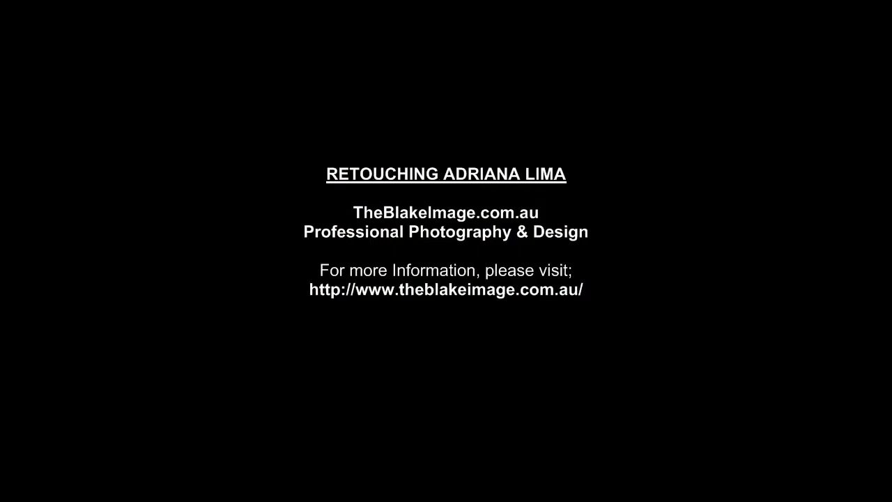